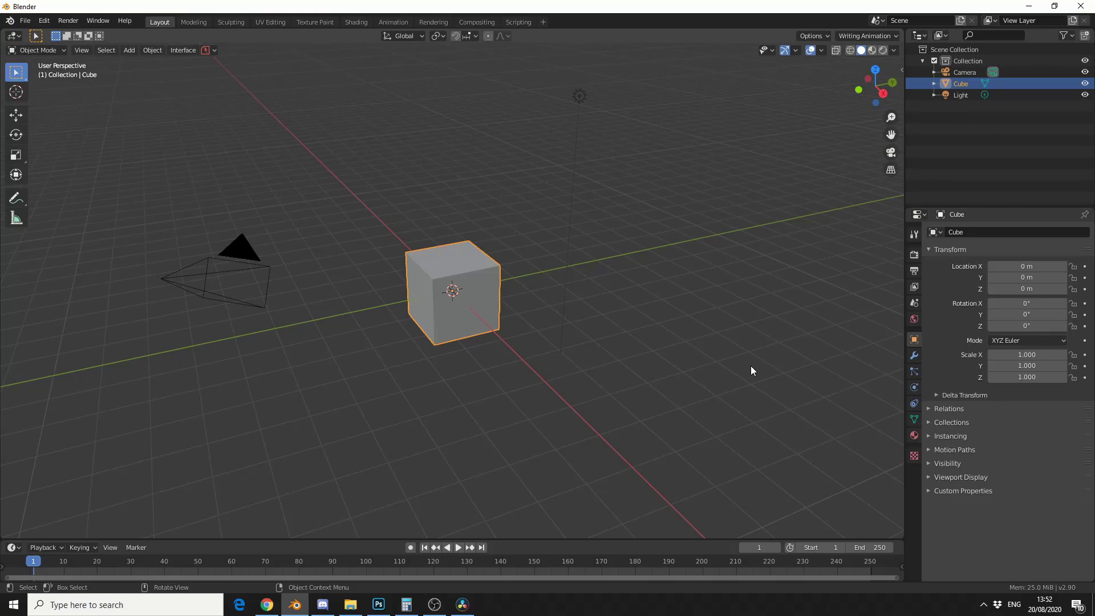
Delete the default cube and search the add-on preferences for "extra" to check the Extra Objects add-ons
{"action": "key", "text": "Delete"}
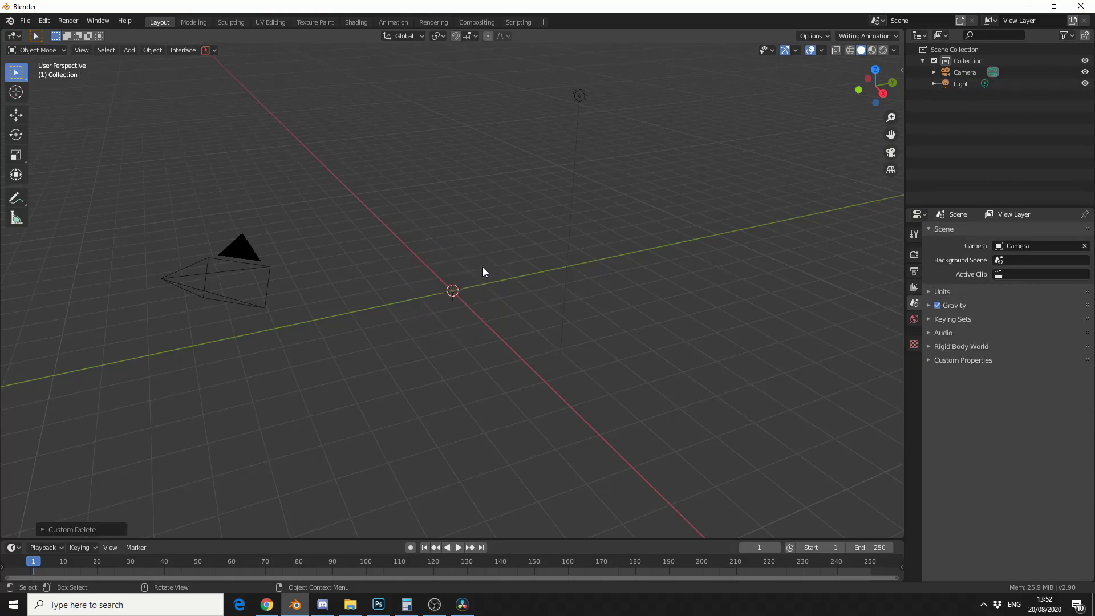
{"action": "left_click", "coordinate": [44, 20]}
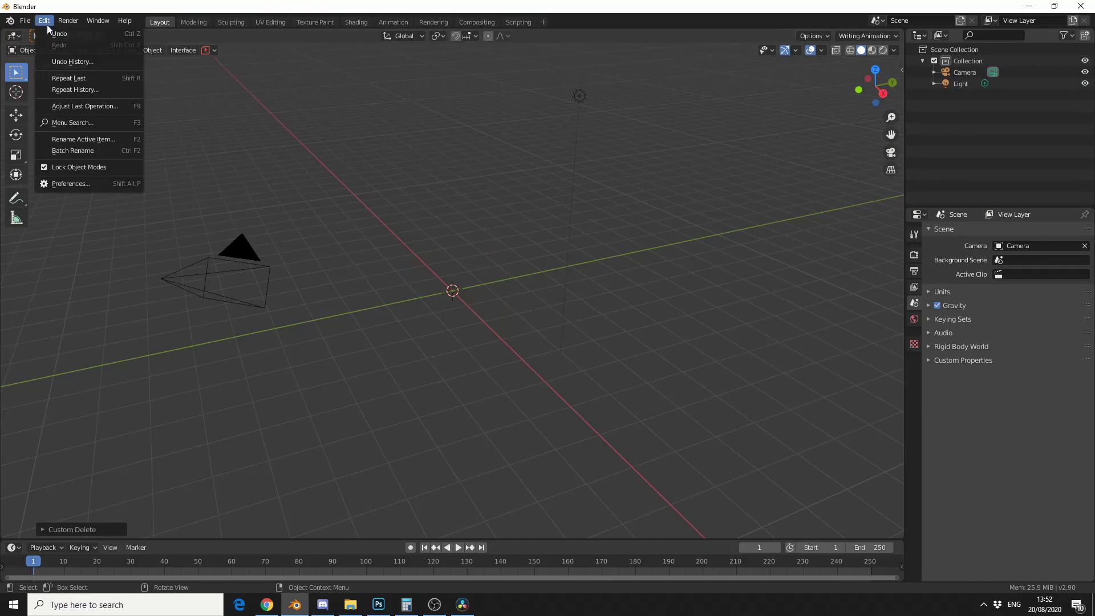
{"action": "left_click", "coordinate": [55, 184]}
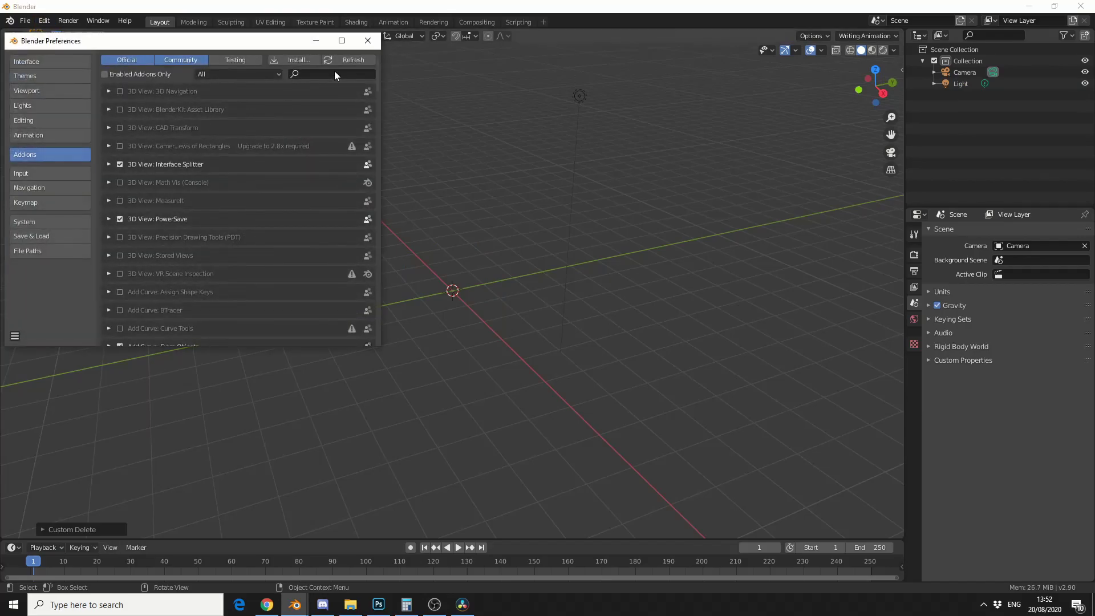
{"action": "left_click", "coordinate": [336, 74]}
{"action": "type", "text": "extra"}
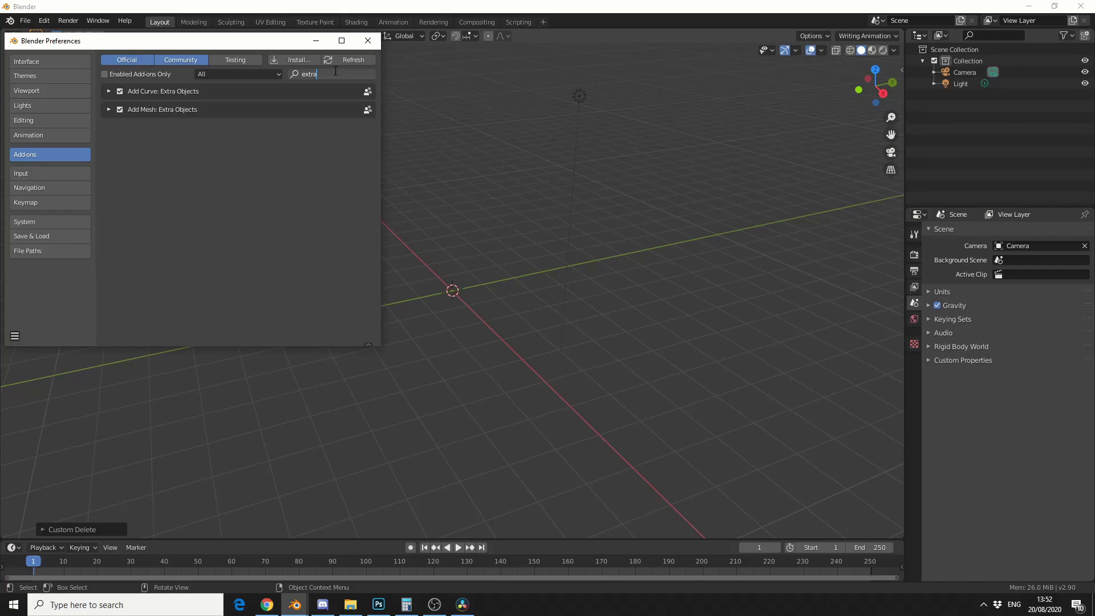
{"action": "left_click", "coordinate": [368, 41]}
Add a Grid mesh at the world origin
{"action": "left_click", "coordinate": [136, 50]}
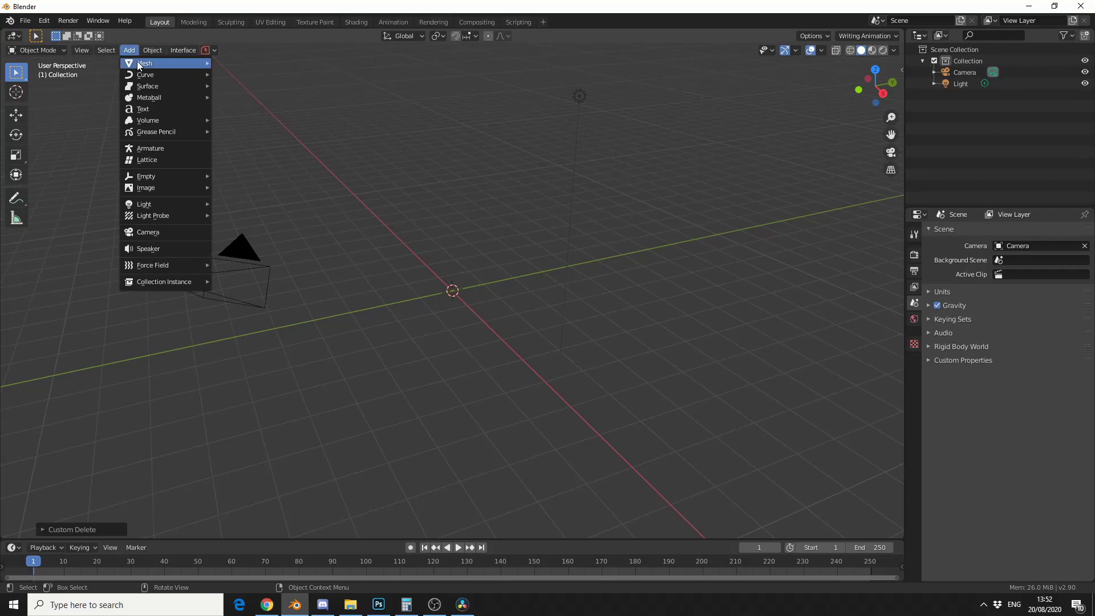
{"action": "mouse_move", "coordinate": [137, 61]}
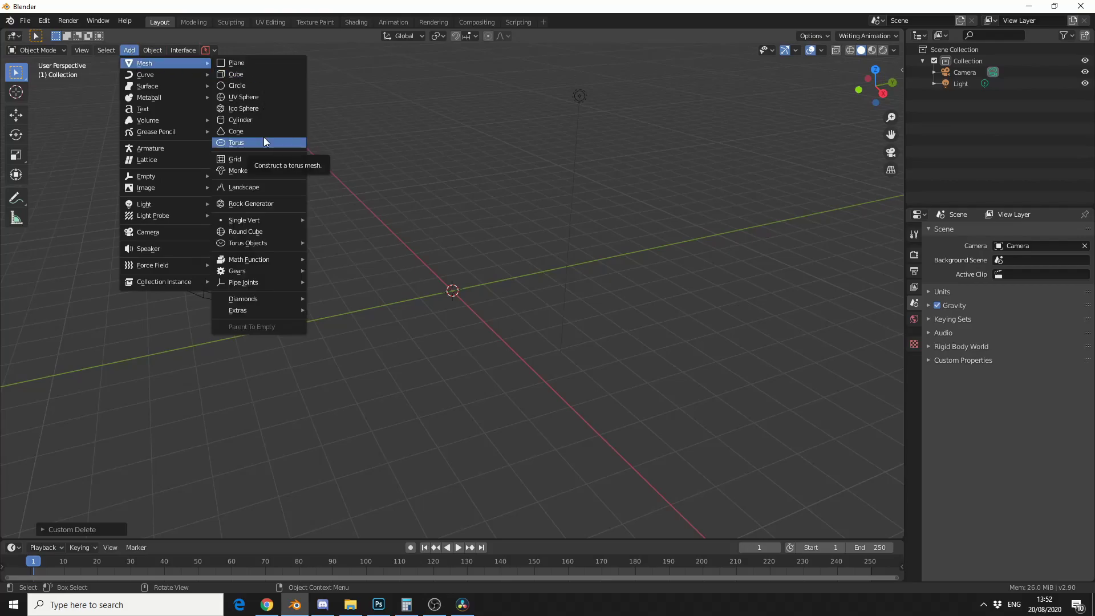
{"action": "mouse_move", "coordinate": [256, 222]}
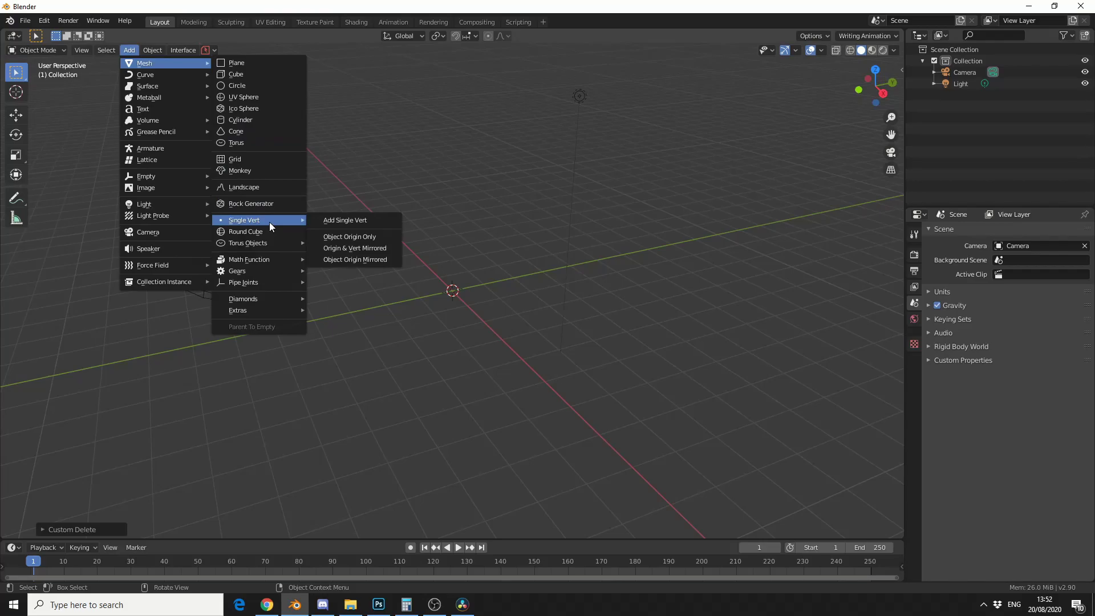
{"action": "mouse_move", "coordinate": [259, 281]}
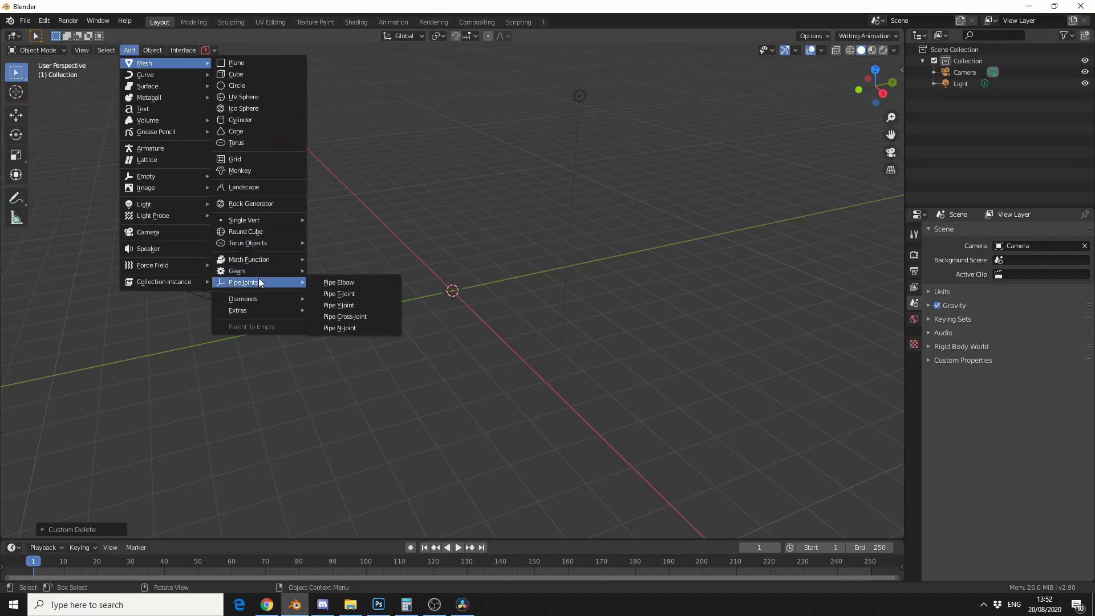
{"action": "mouse_move", "coordinate": [184, 73]}
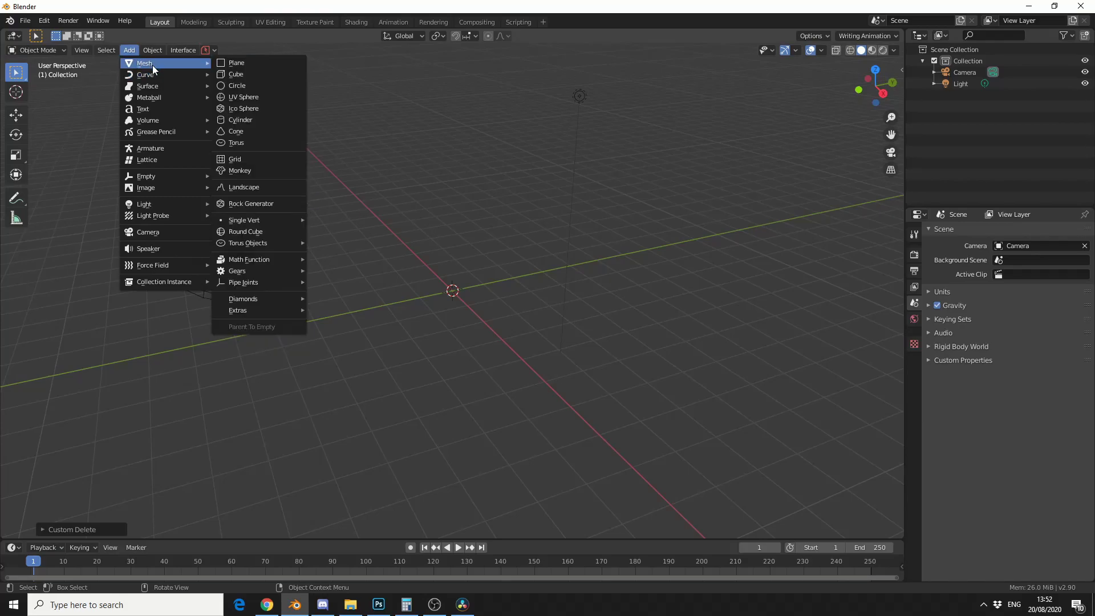
{"action": "left_click", "coordinate": [252, 158]}
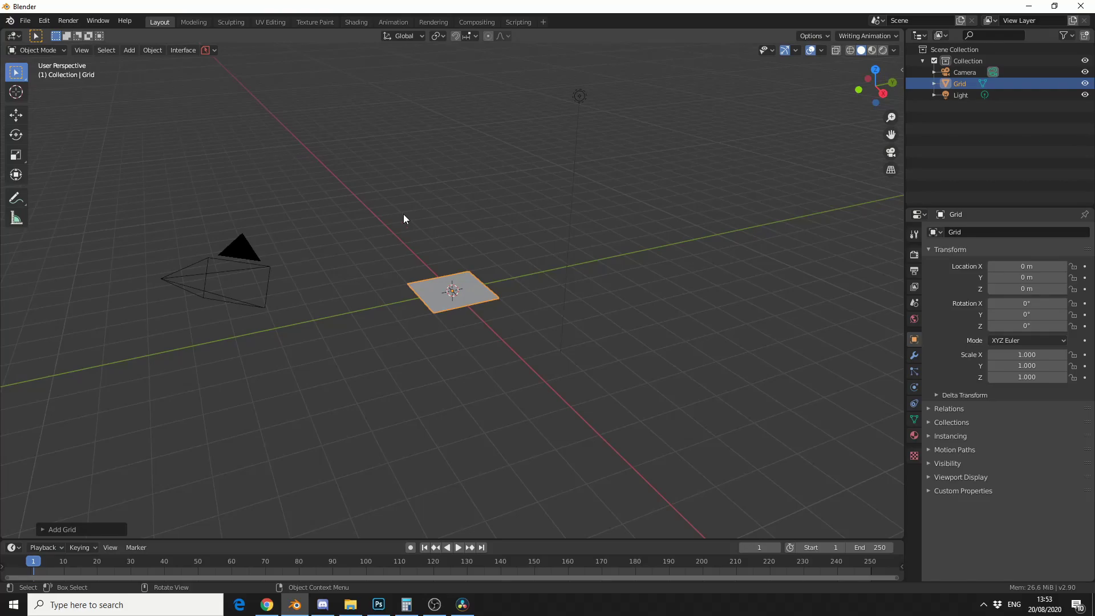
Expand the new grid's creation settings and switch the viewport to wireframe shading
{"action": "key", "text": "s"}
{"action": "left_click", "coordinate": [98, 526]}
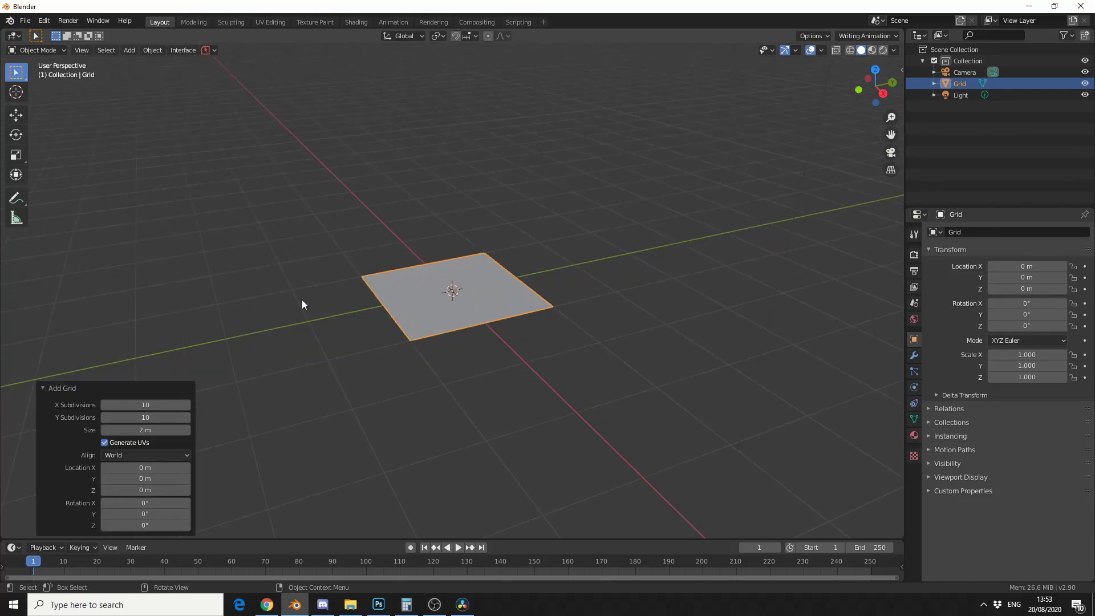
{"action": "key", "text": "z"}
{"action": "left_click", "coordinate": [211, 300]}
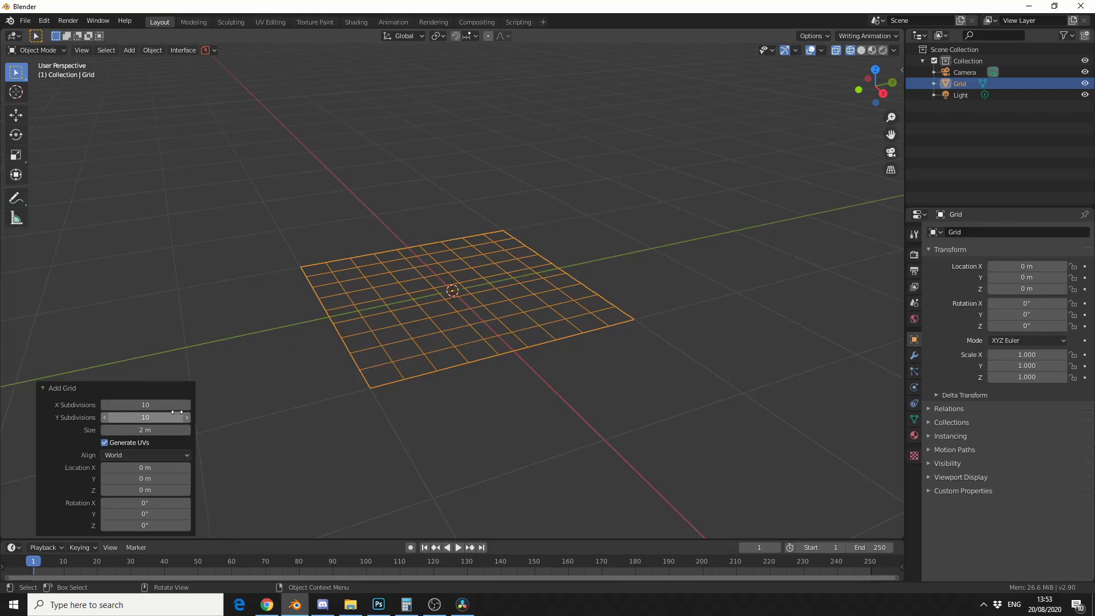
Set both the X and Y subdivisions of the new grid to 126
{"action": "left_click", "coordinate": [162, 403]}
{"action": "type", "text": "126"}
{"action": "key", "text": "Return"}
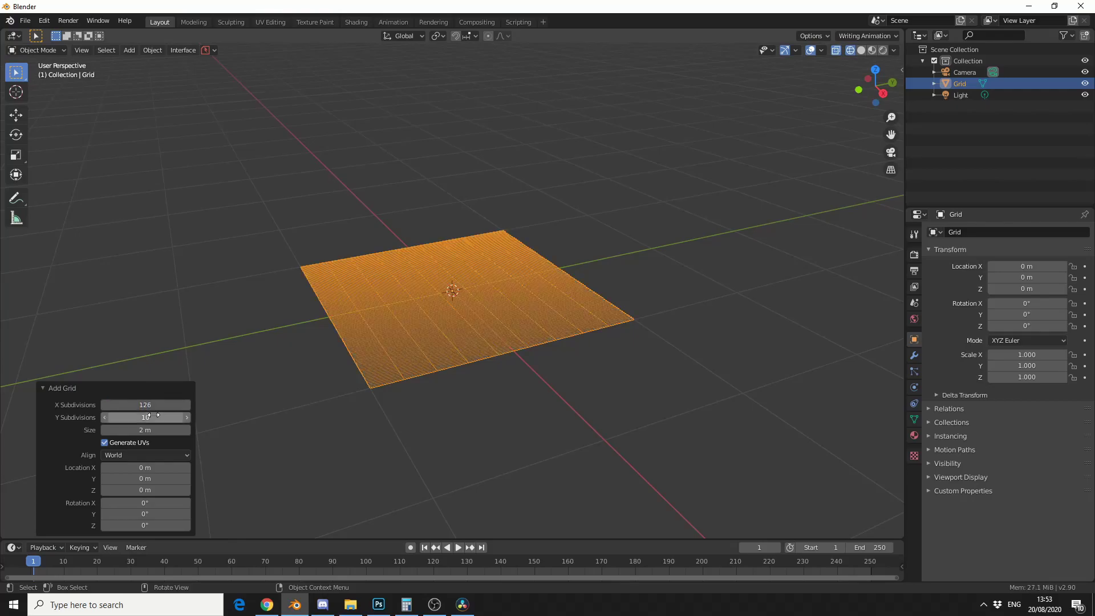
{"action": "left_click", "coordinate": [154, 417]}
{"action": "type", "text": "126"}
{"action": "key", "text": "Return"}
{"action": "scroll", "coordinate": [563, 406], "scroll_direction": "up", "scroll_amount": 3}
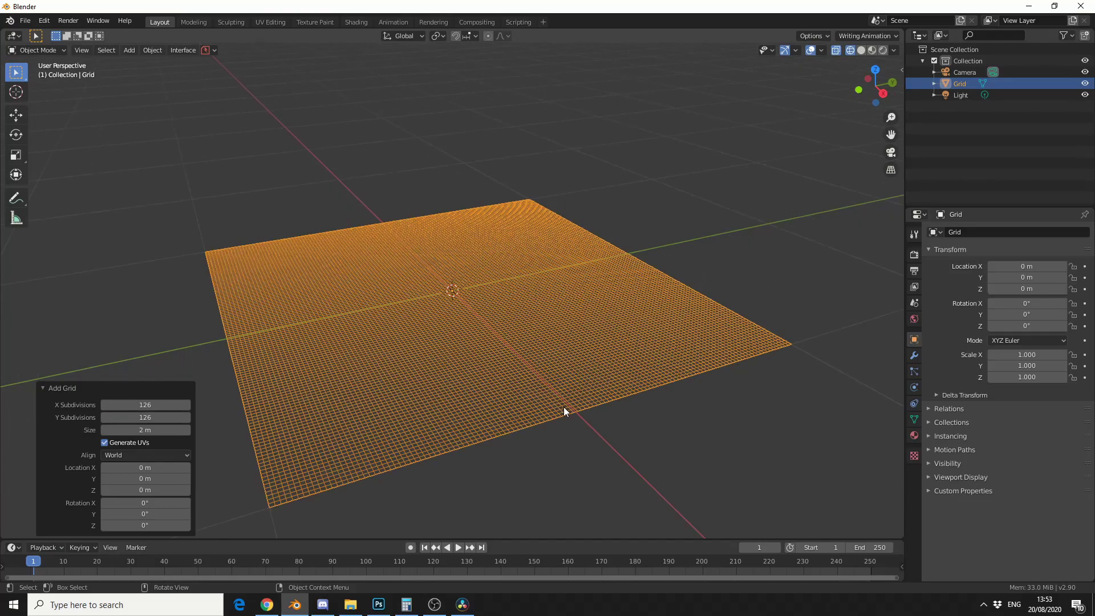
Enter Edit Mode on the grid and enable the Statistics overlay, viewing the mesh from above
{"action": "left_click", "coordinate": [659, 472]}
{"action": "key", "text": "Tab"}
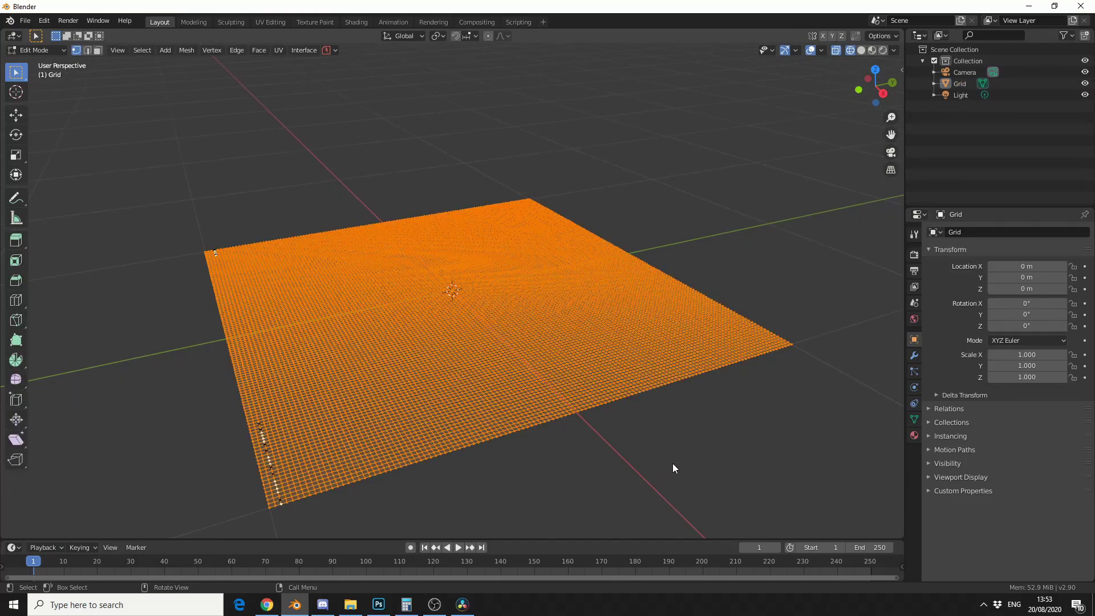
{"action": "middle_click_drag", "start_coordinate": [672, 462], "coordinate": [742, 512]}
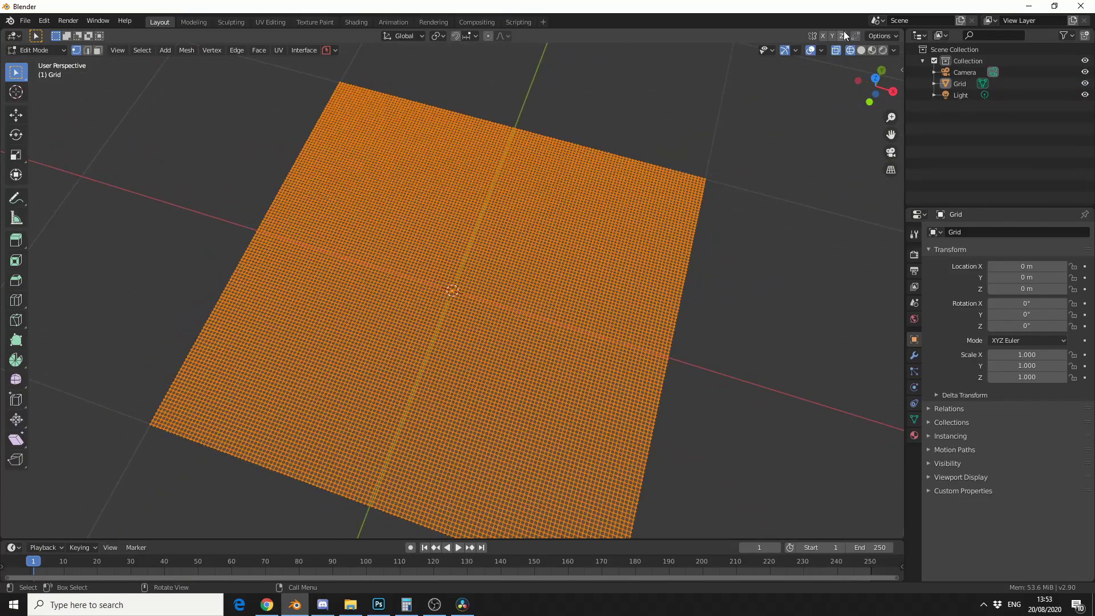
{"action": "left_click", "coordinate": [822, 51]}
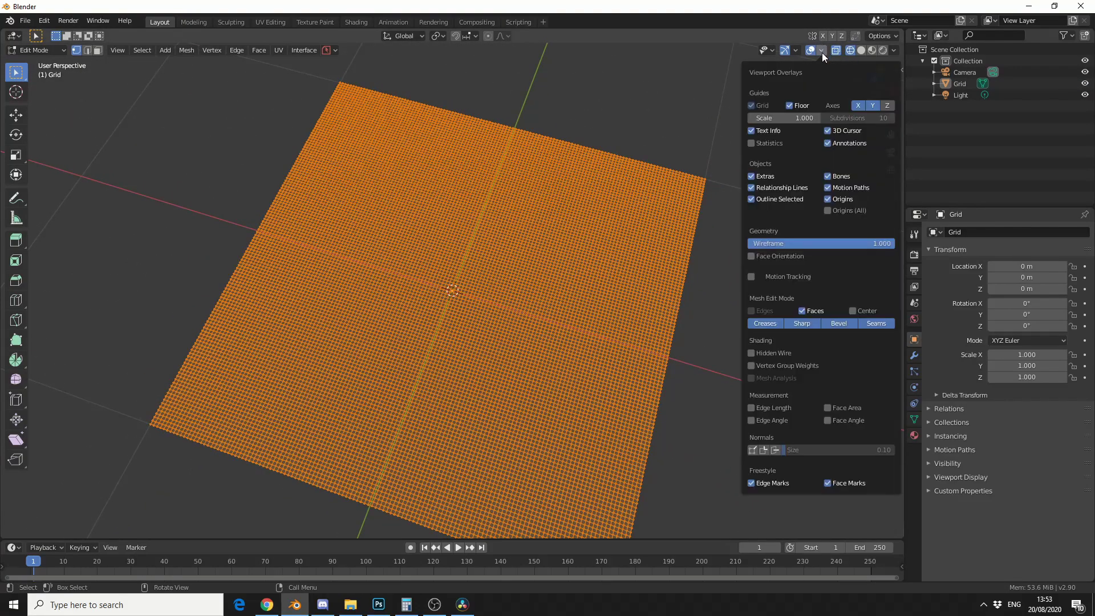
{"action": "left_click", "coordinate": [761, 142]}
{"action": "key", "text": "KP_7"}
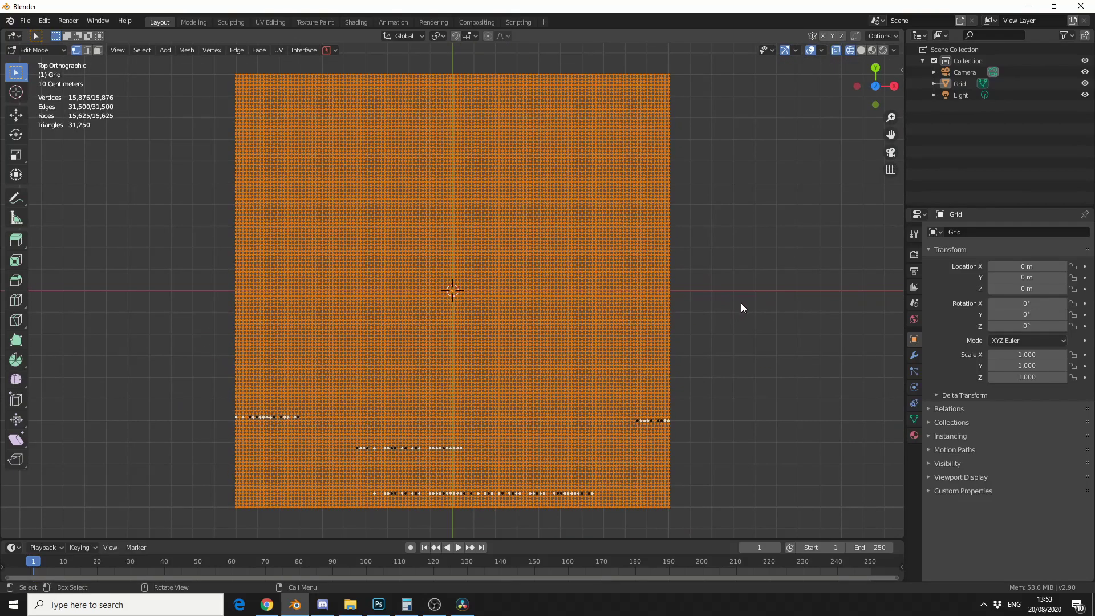
Box-select the vertices along the grid's positive X edge and clear the selection
{"action": "left_click", "coordinate": [741, 303]}
{"action": "left_click_drag", "start_coordinate": [702, 64], "coordinate": [664, 523]}
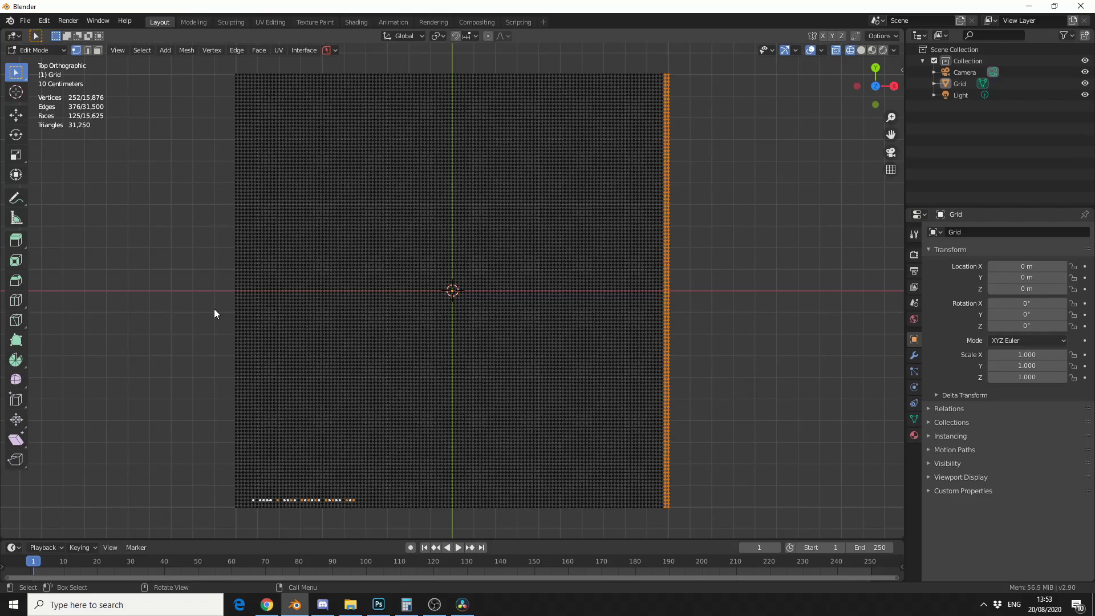
{"action": "key", "text": "alt+a"}
Return to Object Mode and select the grid
{"action": "left_click", "coordinate": [36, 50]}
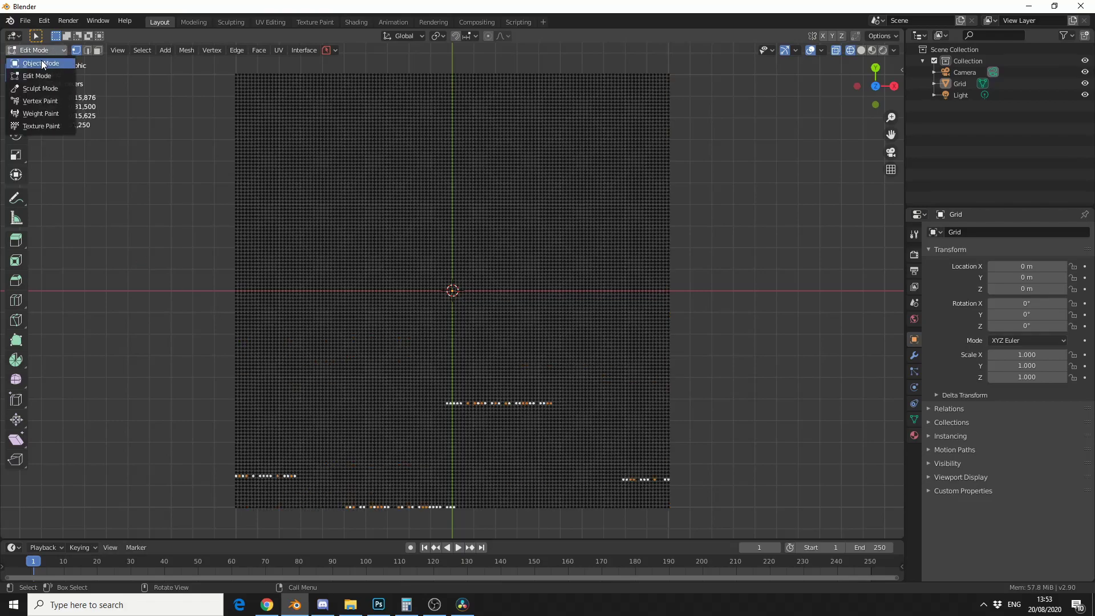
{"action": "left_click", "coordinate": [42, 63]}
{"action": "middle_click_drag", "start_coordinate": [491, 188], "coordinate": [546, 242]}
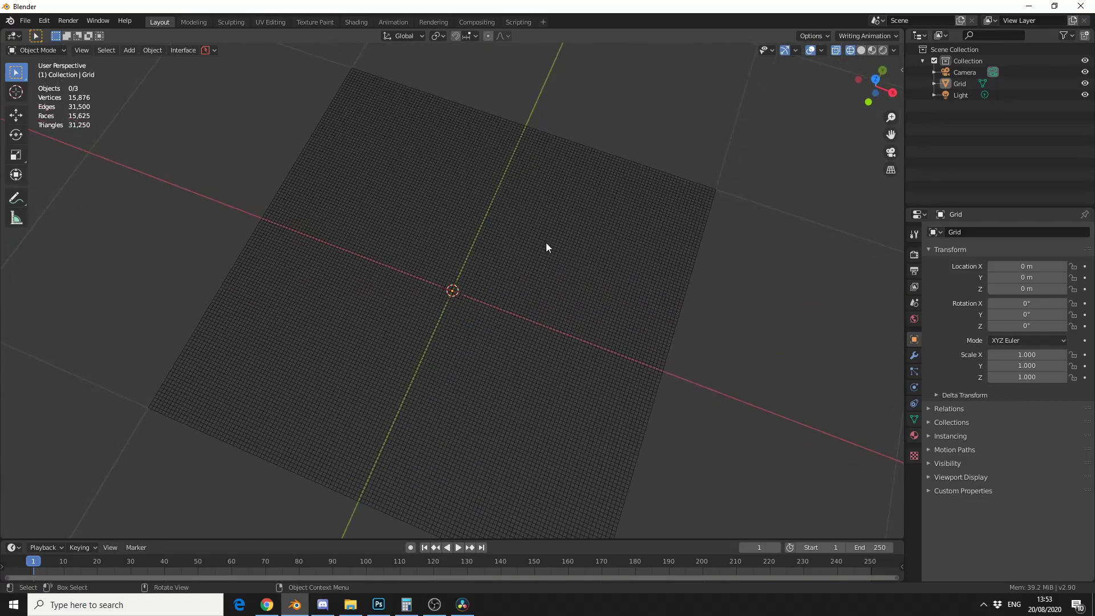
{"action": "left_click", "coordinate": [547, 244]}
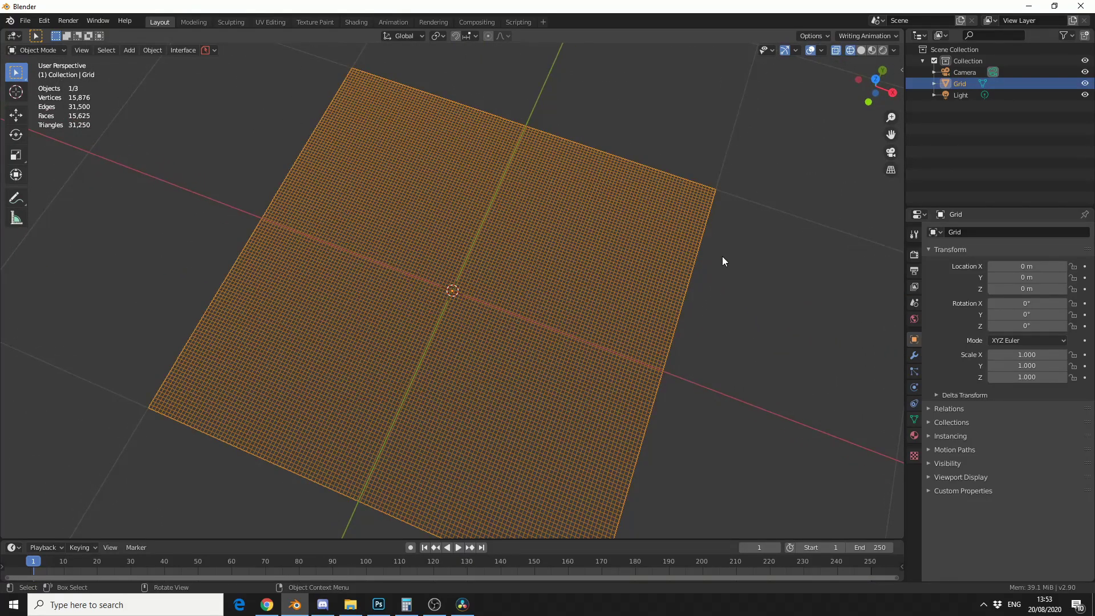
Switch the viewport back to solid shading
{"action": "key", "text": "z"}
{"action": "left_click", "coordinate": [800, 248]}
{"action": "scroll", "coordinate": [807, 260], "scroll_direction": "down", "scroll_amount": 2}
{"action": "scroll", "coordinate": [808, 257], "scroll_direction": "up", "scroll_amount": 1}
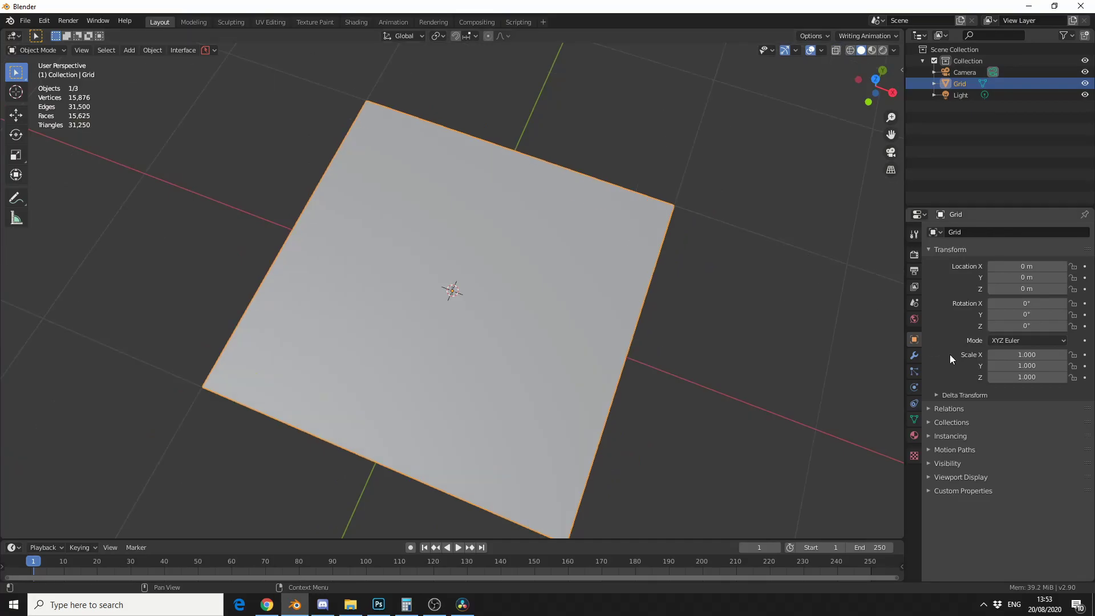
Add a particle system to the grid and set its type to Hair
{"action": "left_click", "coordinate": [911, 388]}
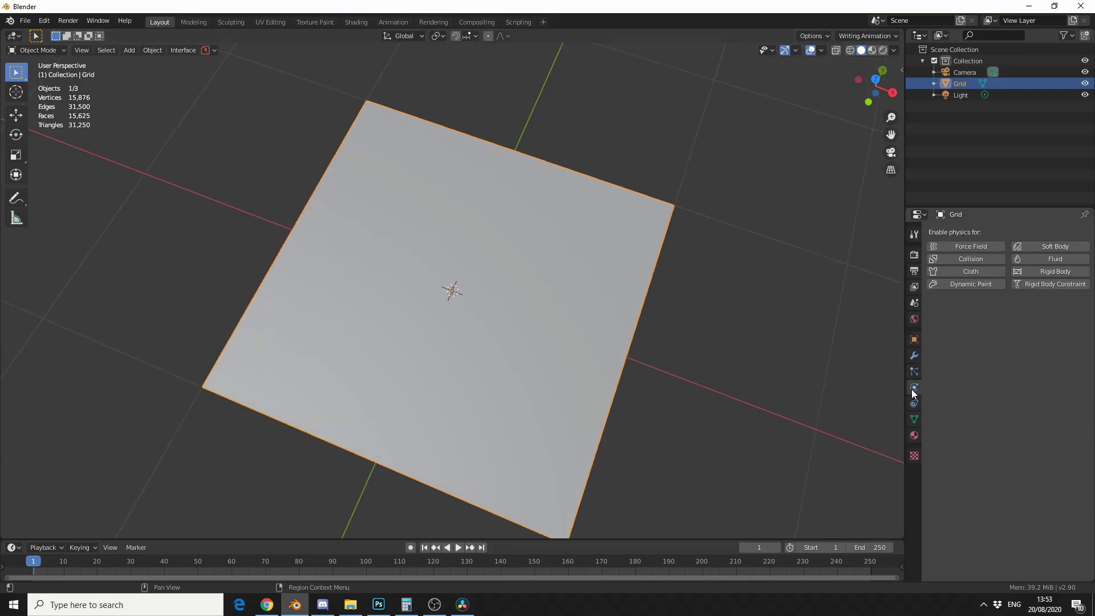
{"action": "left_click", "coordinate": [913, 372]}
{"action": "left_click", "coordinate": [1083, 233]}
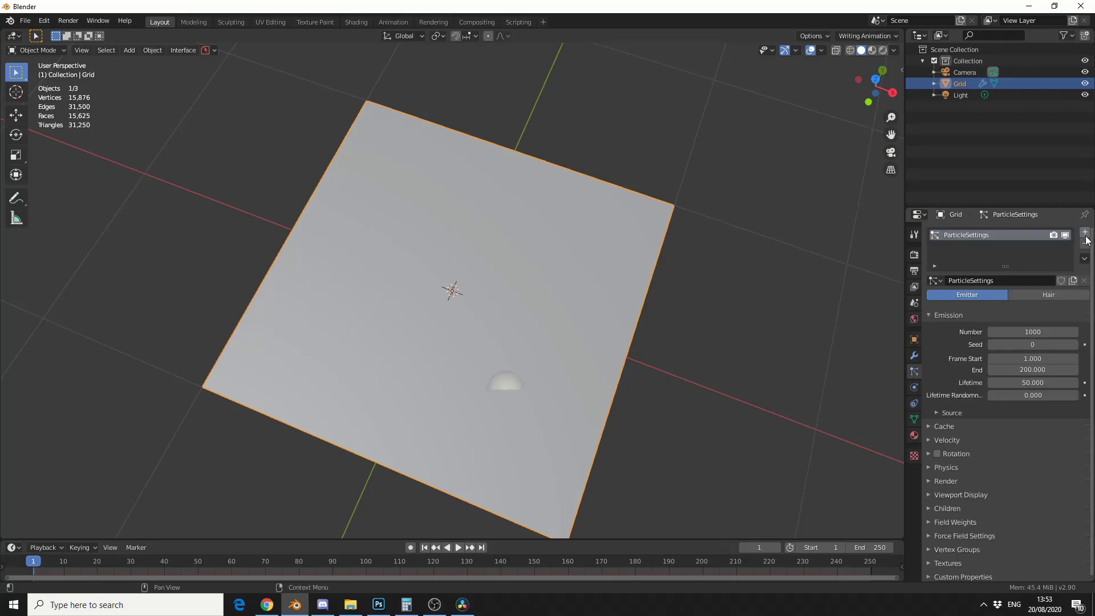
{"action": "left_click", "coordinate": [1038, 296]}
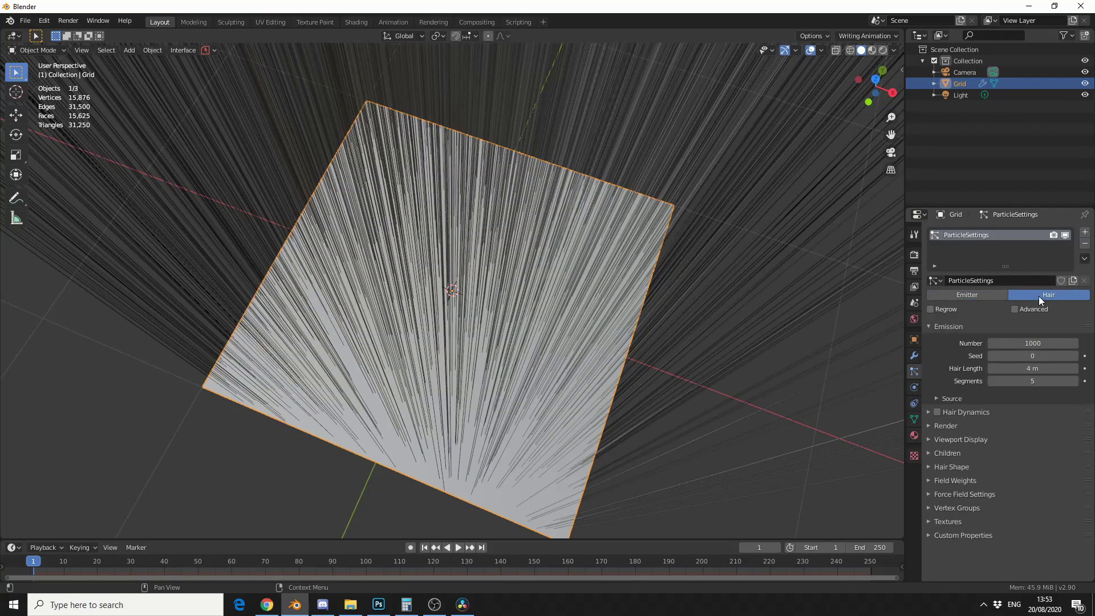
Set the hair length of the grid's particle system to 0.2 m
{"action": "scroll", "coordinate": [578, 390], "scroll_direction": "down", "scroll_amount": 5}
{"action": "middle_click_drag", "start_coordinate": [578, 390], "coordinate": [633, 339]}
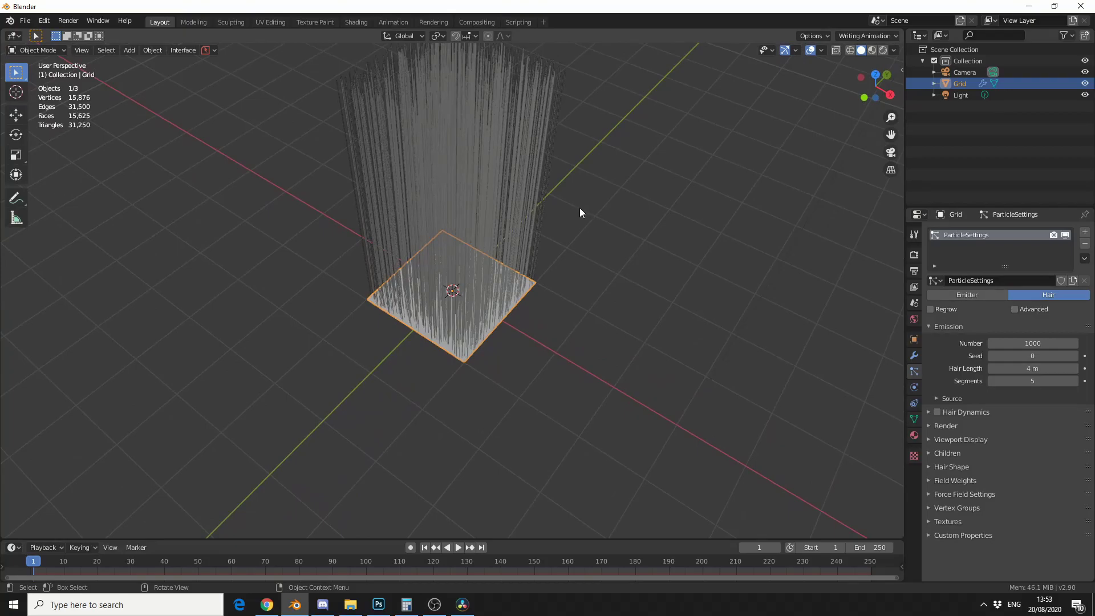
{"action": "left_click", "coordinate": [1026, 368]}
{"action": "type", "text": "0.2"}
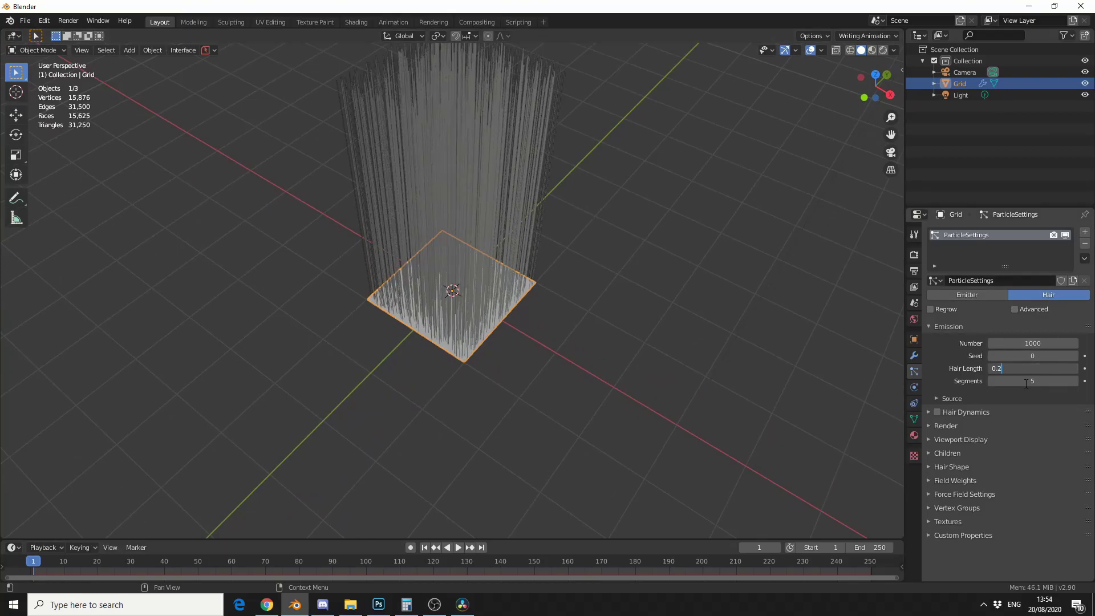
{"action": "key", "text": "Return"}
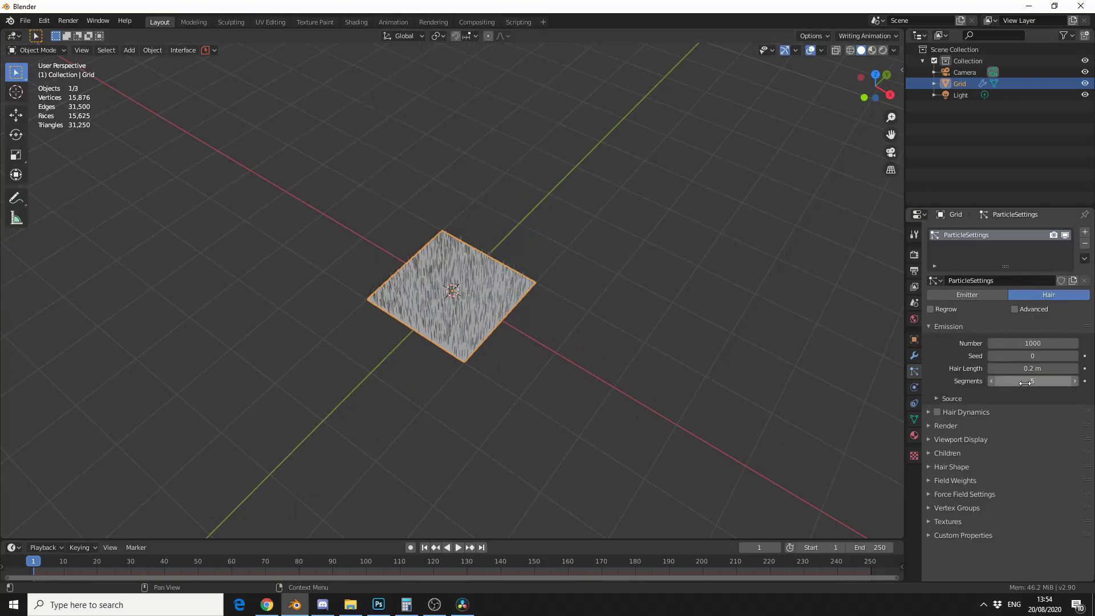
{"action": "scroll", "coordinate": [459, 354], "scroll_direction": "up", "scroll_amount": 6}
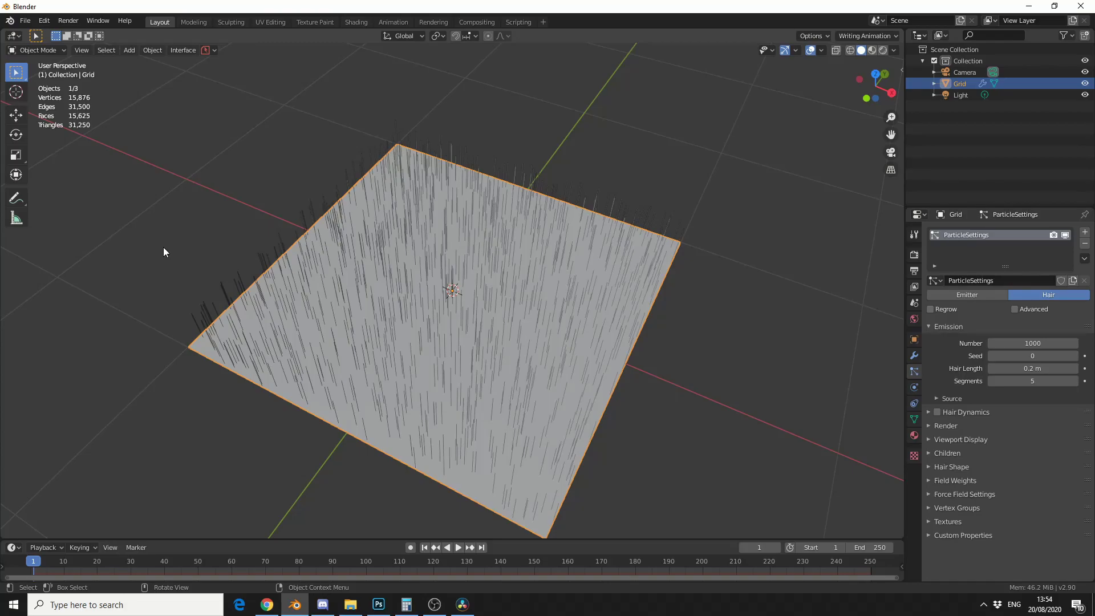
Set the number of hairs to 15625 and turn off Random Order in the emission source settings
{"action": "left_click", "coordinate": [956, 397]}
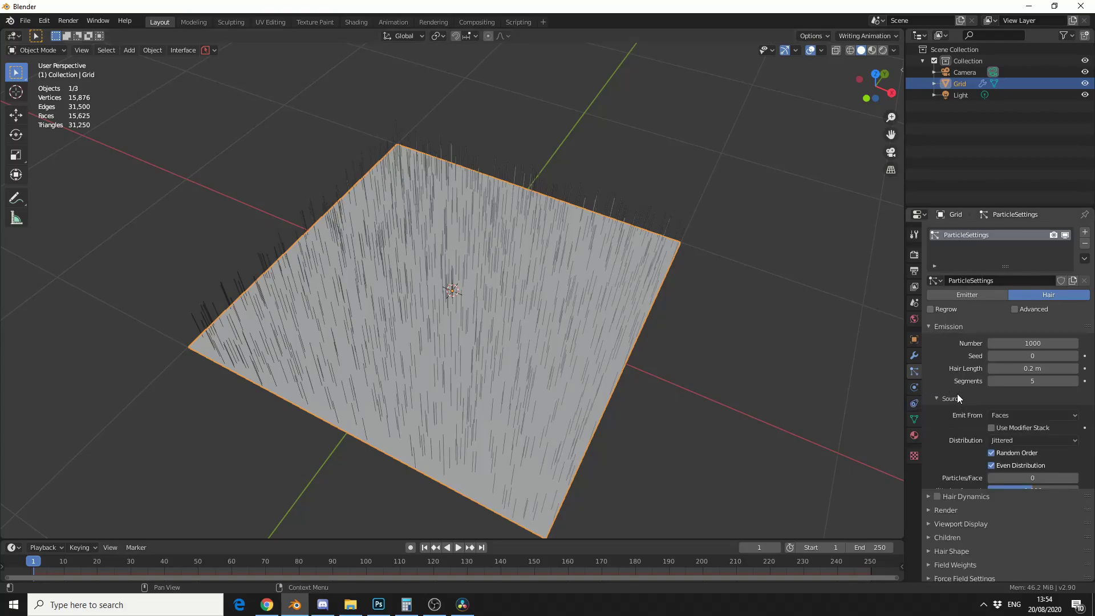
{"action": "left_click", "coordinate": [1029, 343]}
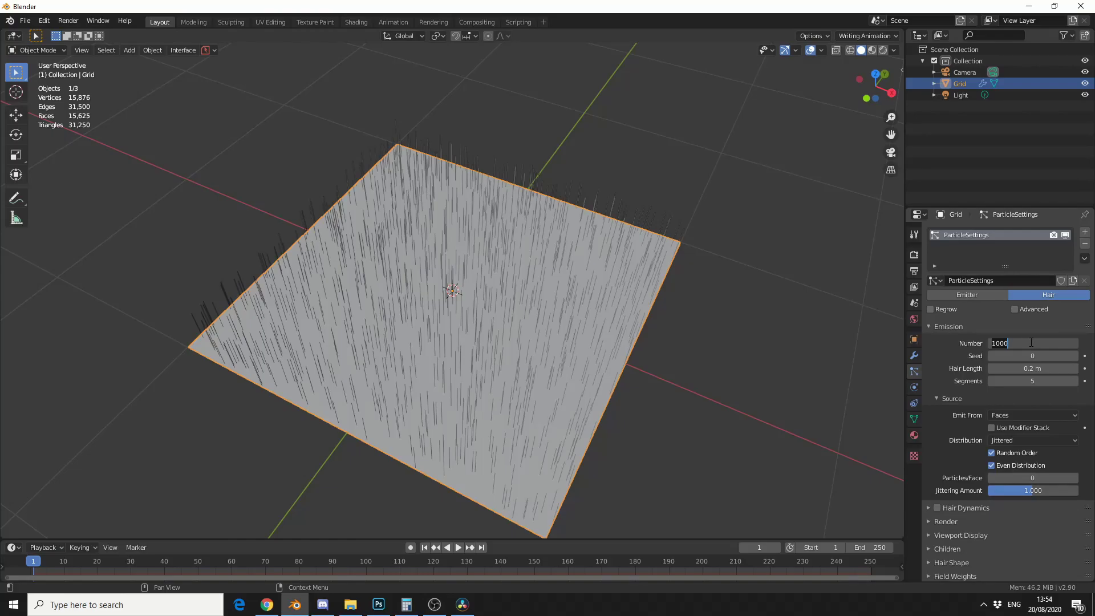
{"action": "type", "text": "15625"}
{"action": "key", "text": "Return"}
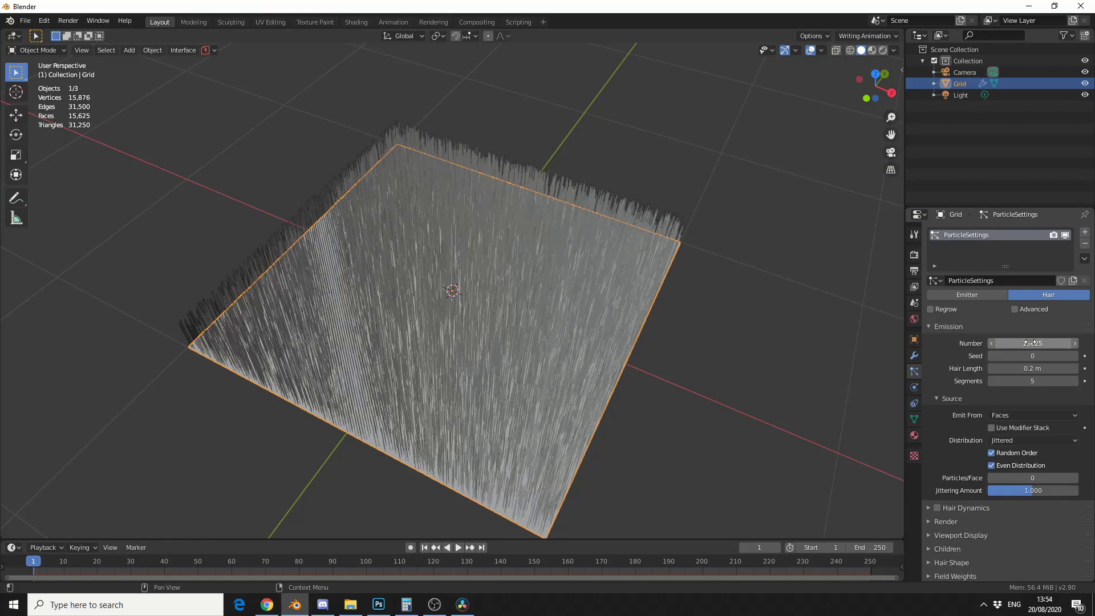
{"action": "middle_click_drag", "start_coordinate": [674, 410], "coordinate": [711, 389]}
{"action": "left_click", "coordinate": [1009, 453]}
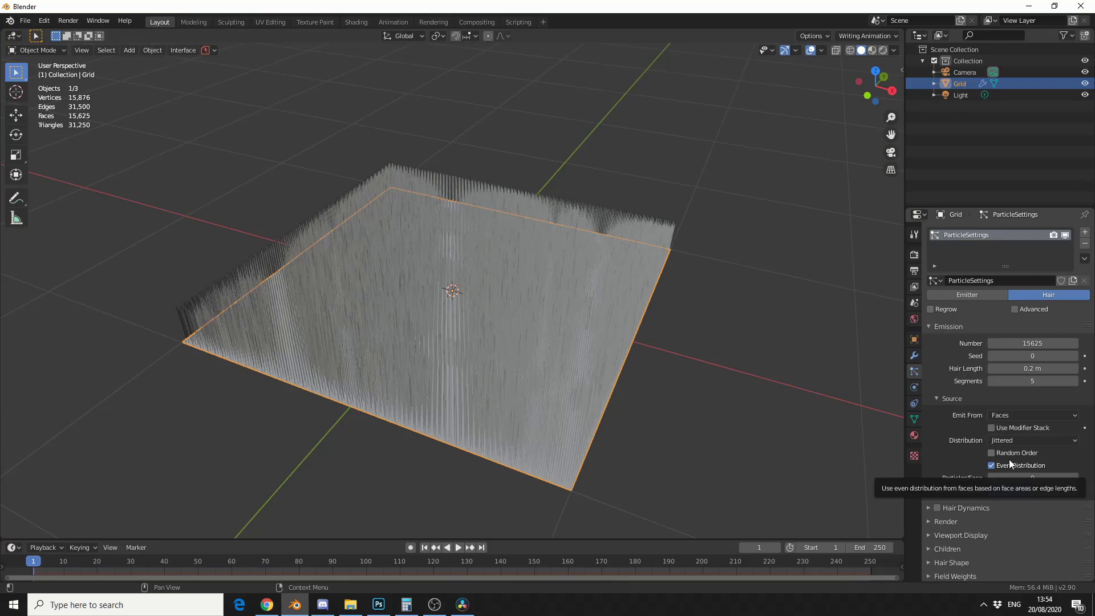
{"action": "middle_click_drag", "start_coordinate": [735, 419], "coordinate": [737, 439]}
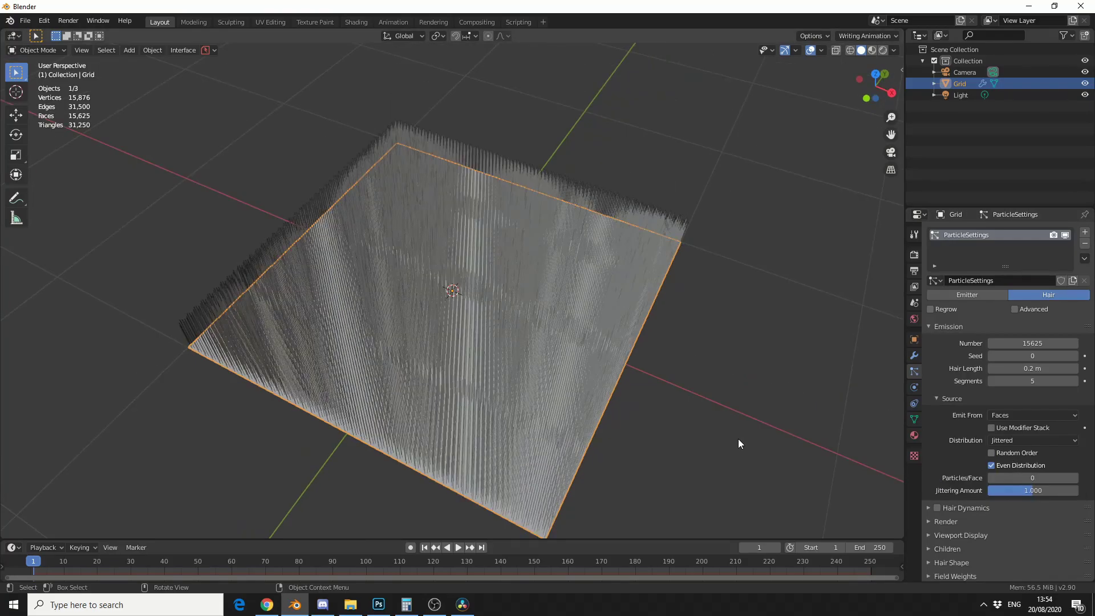
Try Interpolated children on the grid's hair particle system, and set the children back to None
{"action": "scroll", "coordinate": [1017, 461], "scroll_direction": "down", "scroll_amount": 3}
{"action": "left_click", "coordinate": [948, 493]}
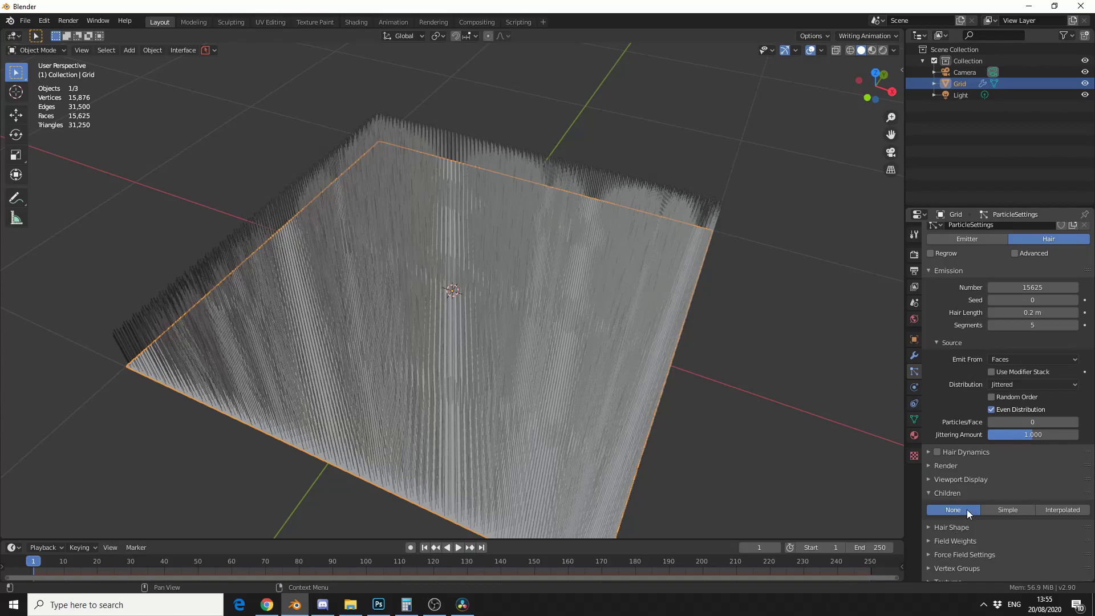
{"action": "left_click", "coordinate": [1062, 509]}
{"action": "middle_click_drag", "start_coordinate": [675, 453], "coordinate": [662, 483]}
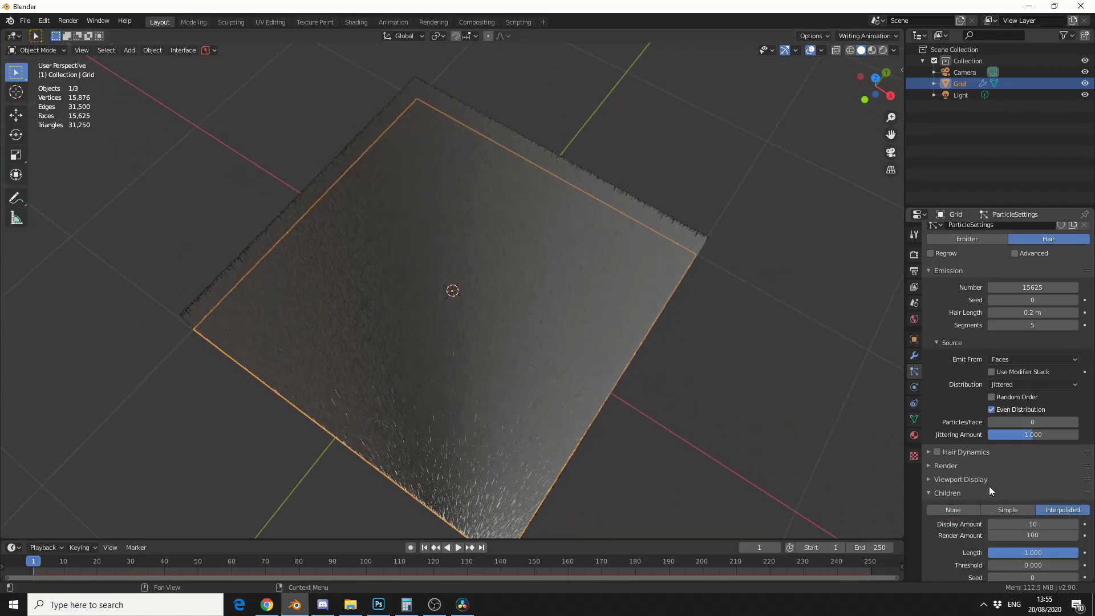
{"action": "left_click", "coordinate": [956, 508]}
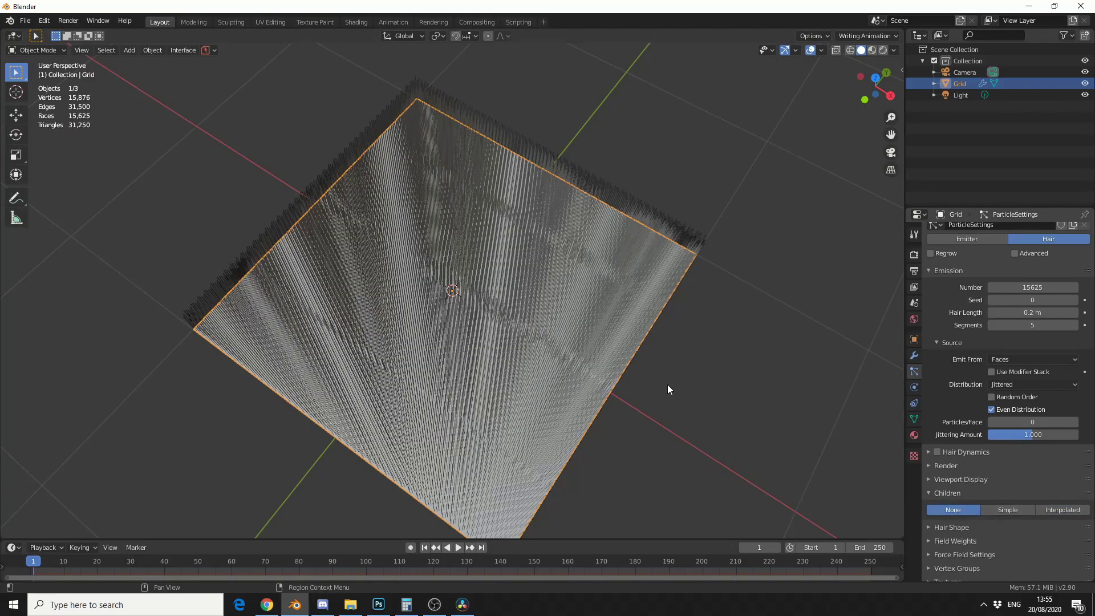
{"action": "middle_click_drag", "start_coordinate": [630, 394], "coordinate": [519, 317]}
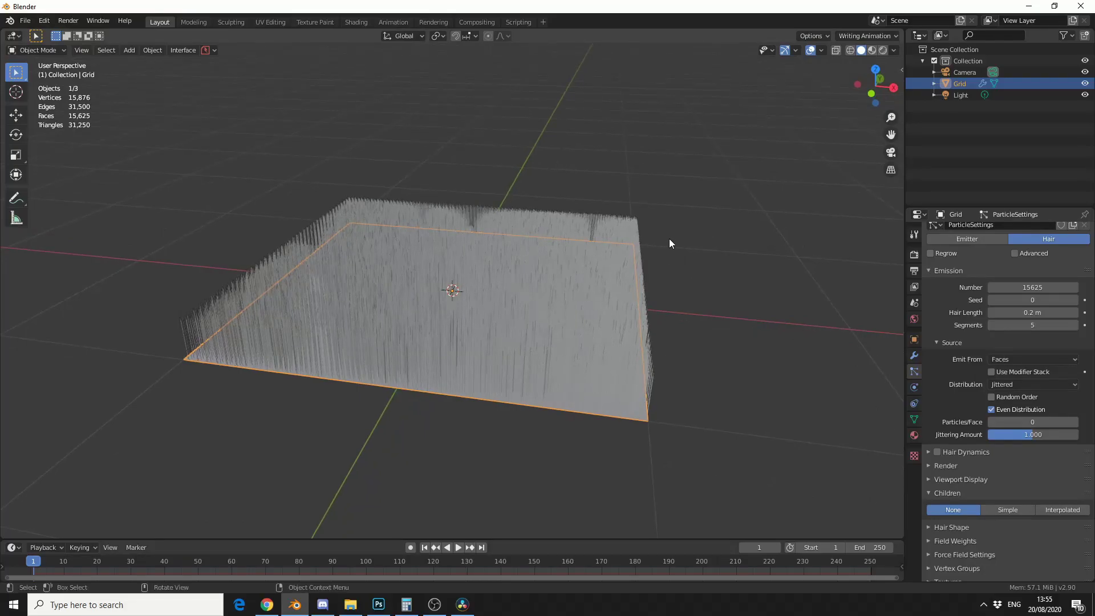
Switch to the Shading workspace and join the file browser area into the 3D viewport
{"action": "left_click", "coordinate": [365, 21]}
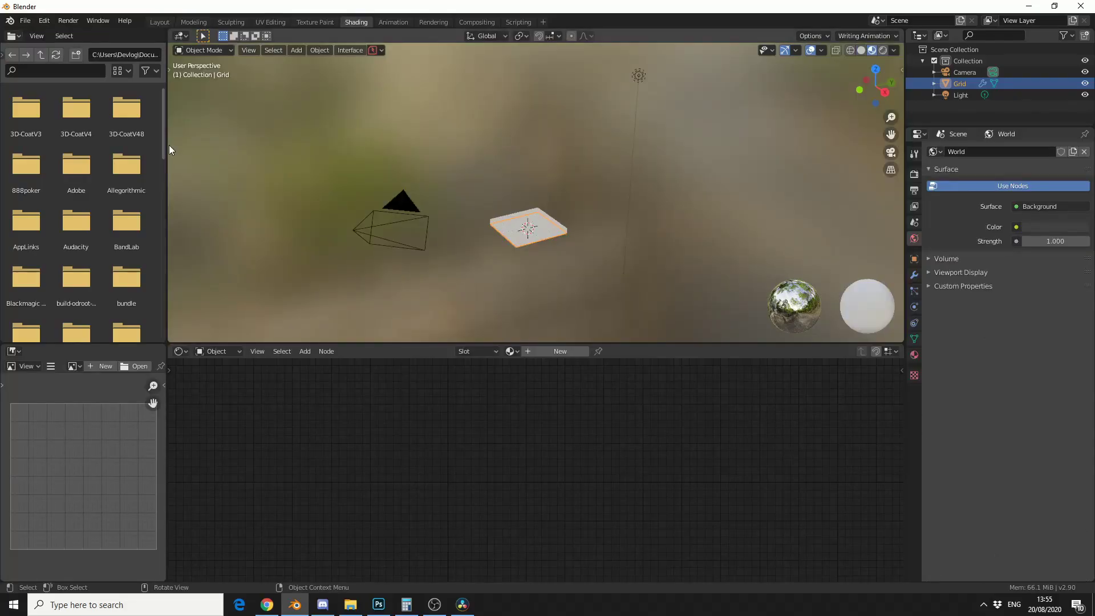
{"action": "right_click", "coordinate": [169, 146]}
{"action": "left_click", "coordinate": [142, 162]}
{"action": "left_click", "coordinate": [130, 170]}
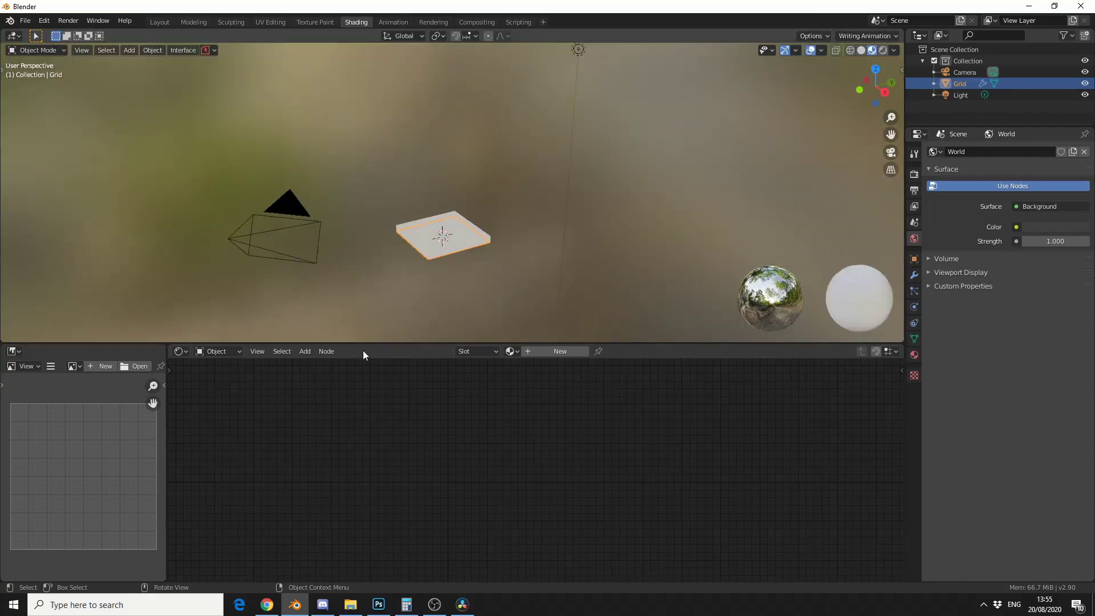
Create a new material for the grid and add an Image Texture node beside the Principled BSDF
{"action": "left_click", "coordinate": [547, 352]}
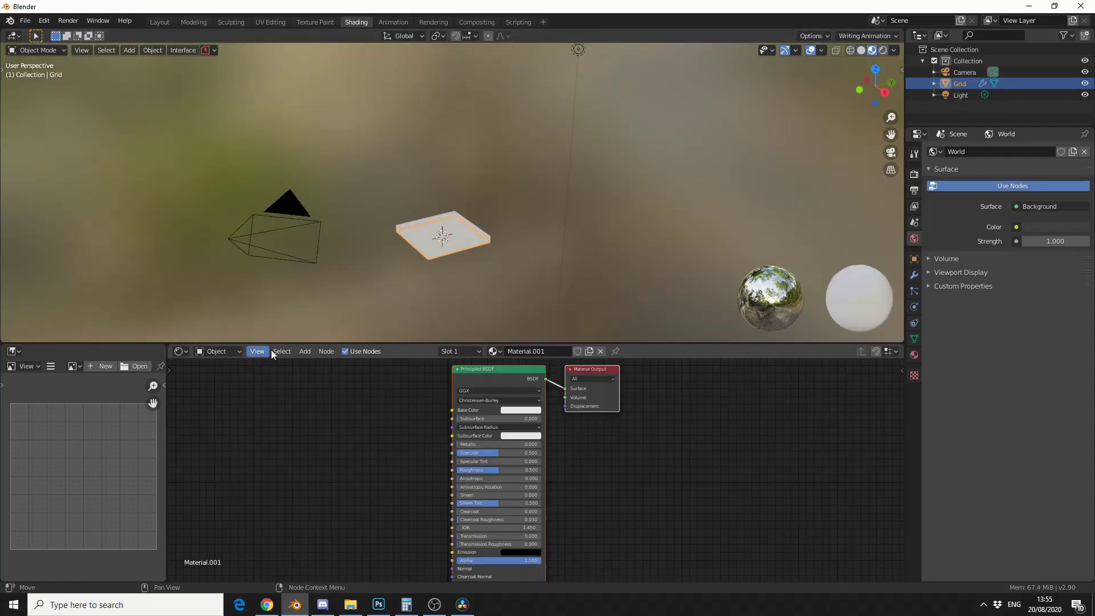
{"action": "left_click", "coordinate": [305, 351]}
{"action": "left_click", "coordinate": [333, 362]}
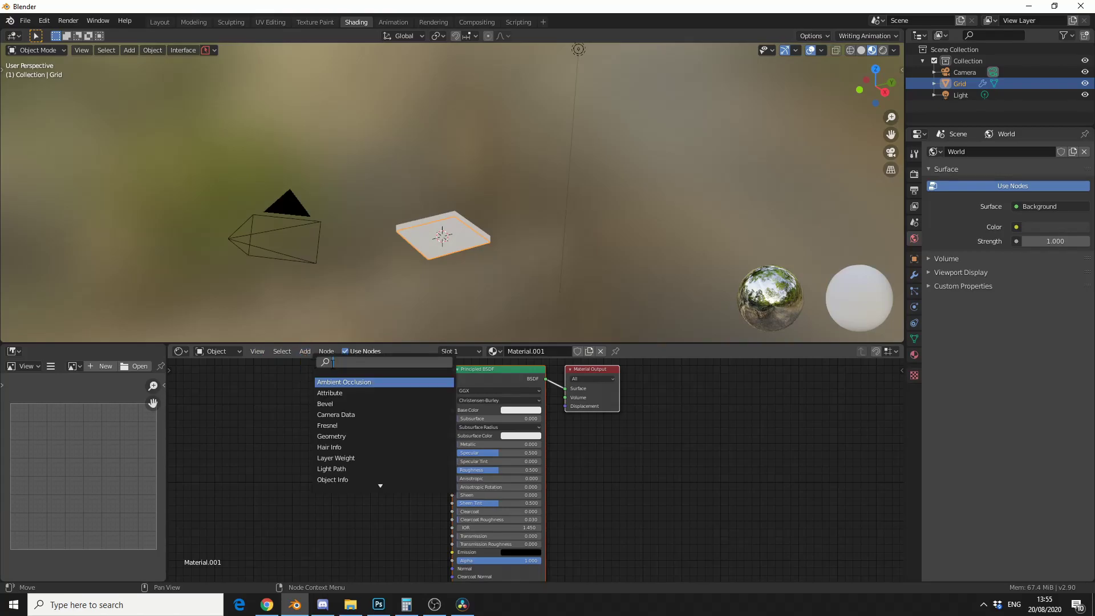
{"action": "type", "text": "image"}
{"action": "key", "text": "Return"}
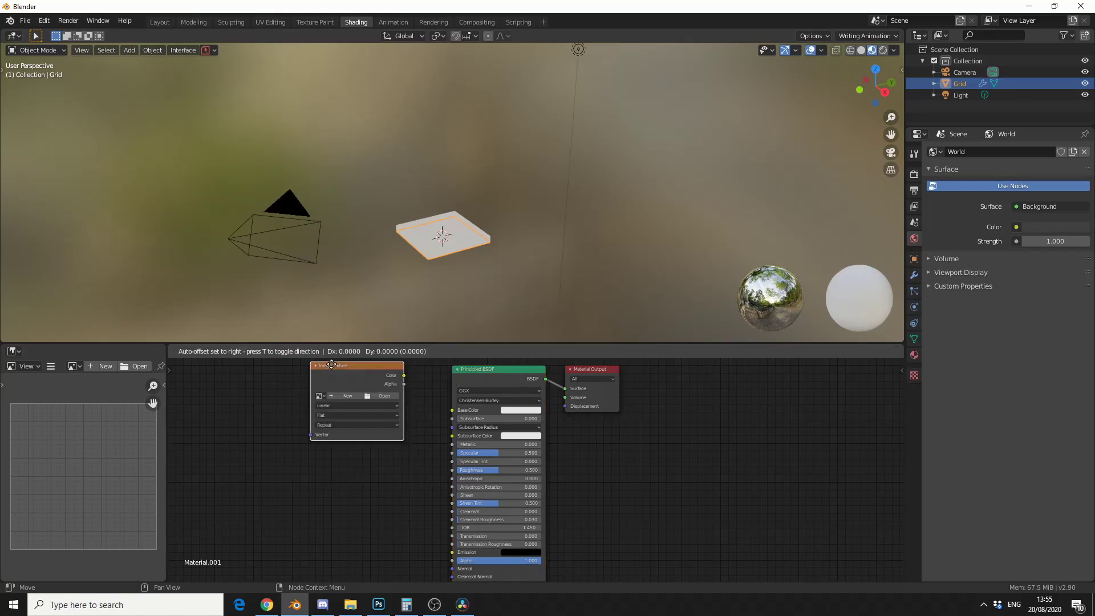
{"action": "left_click", "coordinate": [285, 388]}
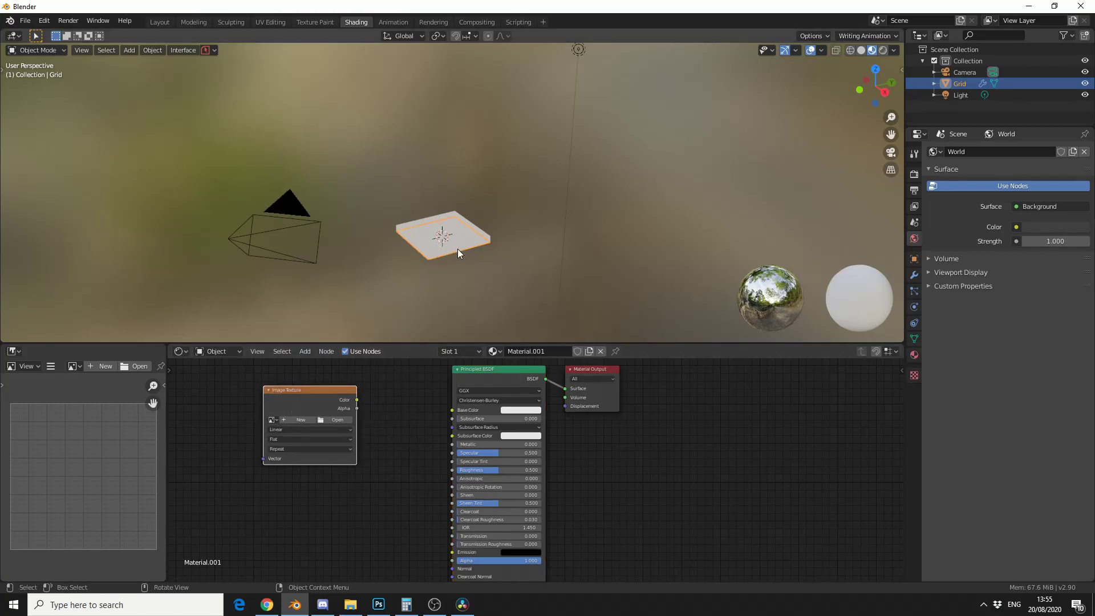
Load man.png from the Desktop into the Image Texture node and connect its Color output to the Principled BSDF's Base Color
{"action": "left_click", "coordinate": [337, 418]}
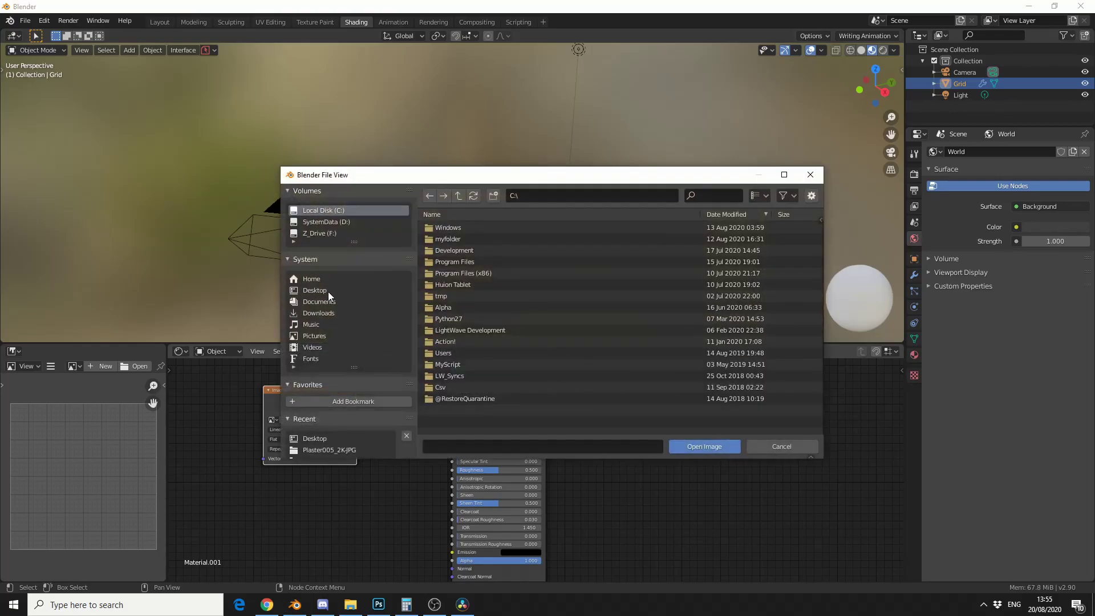
{"action": "left_click", "coordinate": [313, 291]}
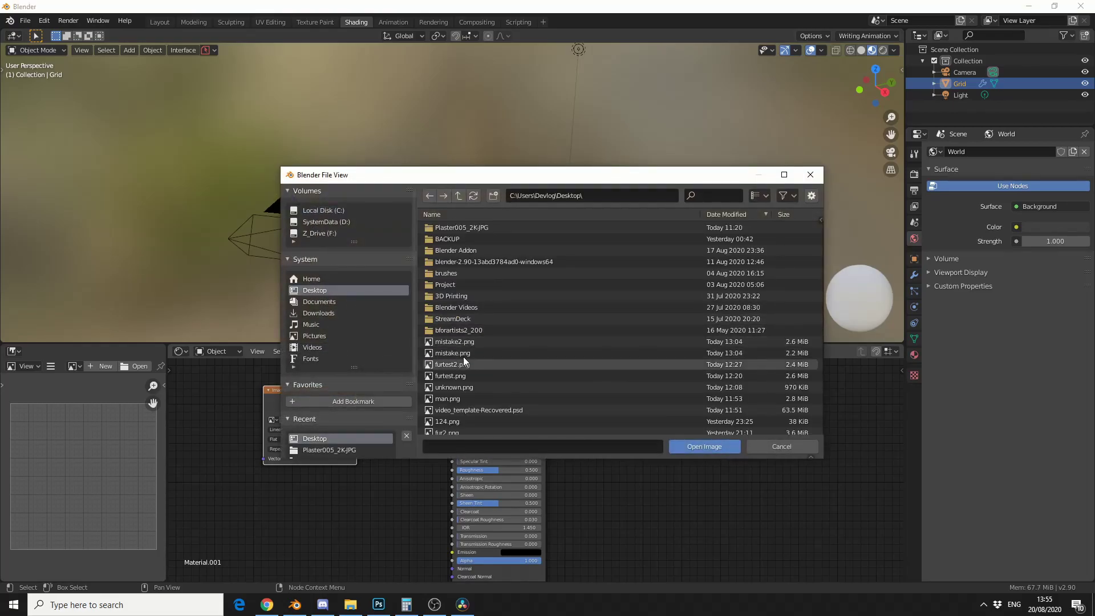
{"action": "double_click", "coordinate": [454, 398]}
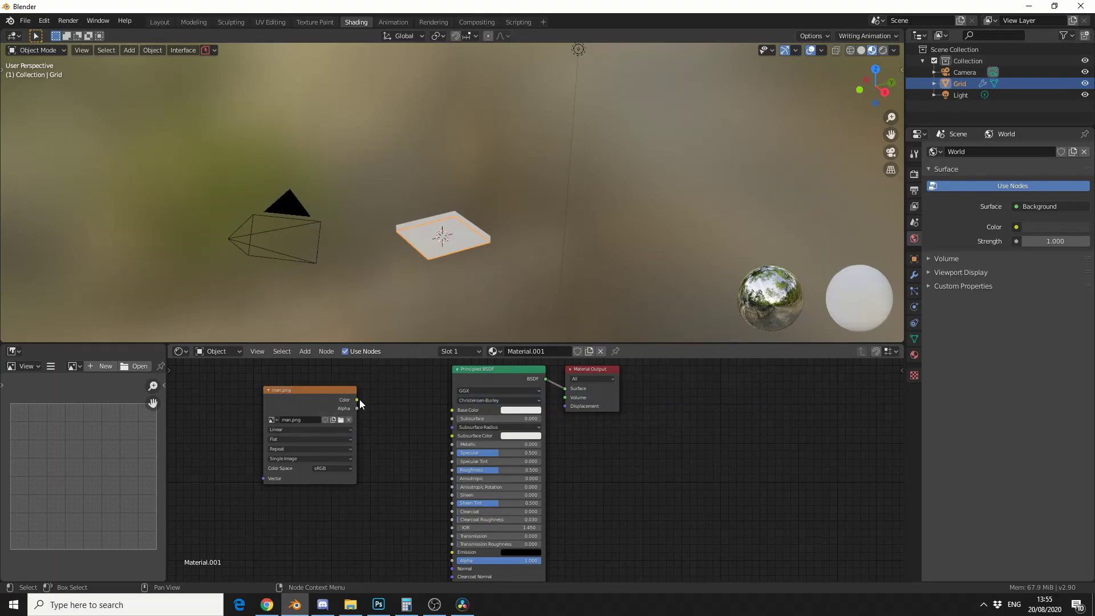
{"action": "left_click_drag", "start_coordinate": [357, 400], "coordinate": [457, 408]}
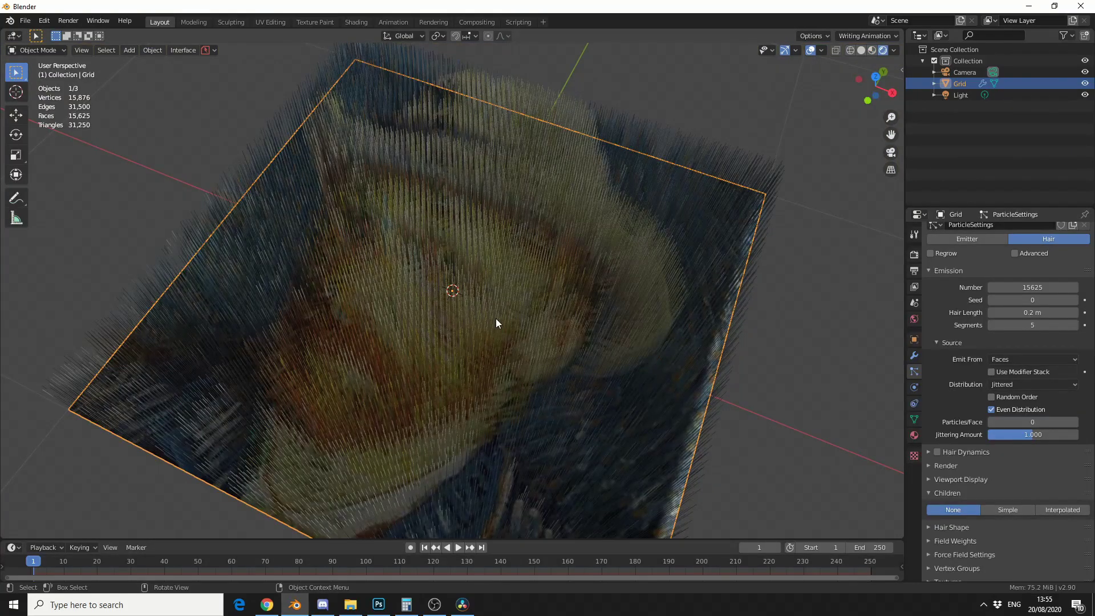
{"action": "middle_click_drag", "start_coordinate": [495, 318], "coordinate": [378, 261]}
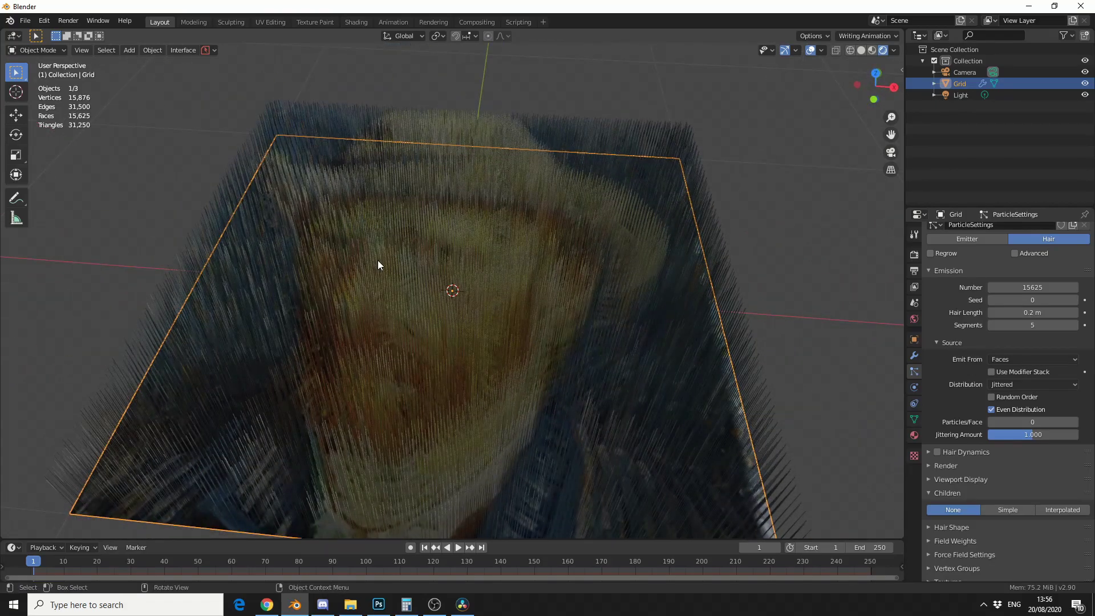